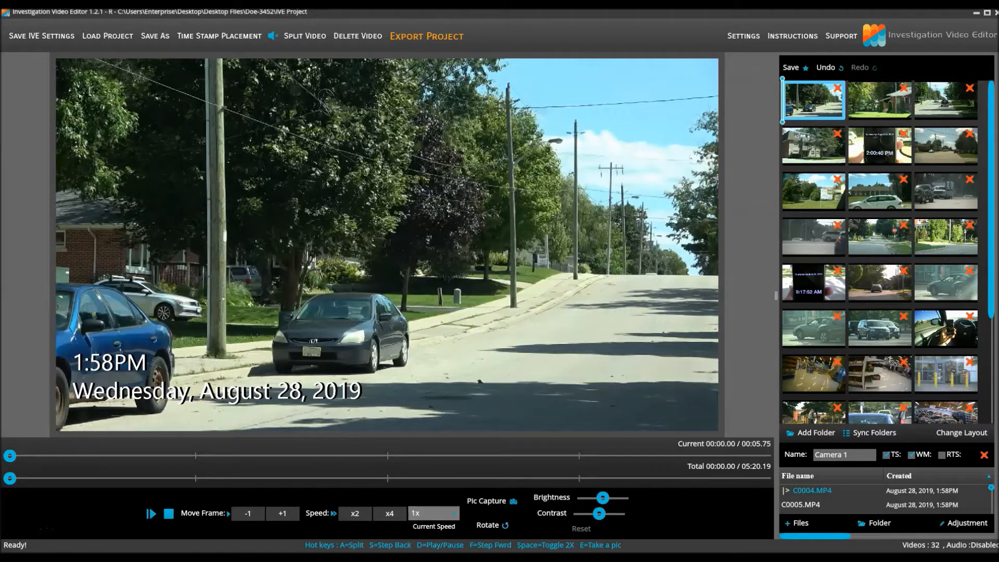
# Look at the Klever Investigations folder and the BG Image file on the desktop, and return to the editor.
pyautogui.click(976, 11)
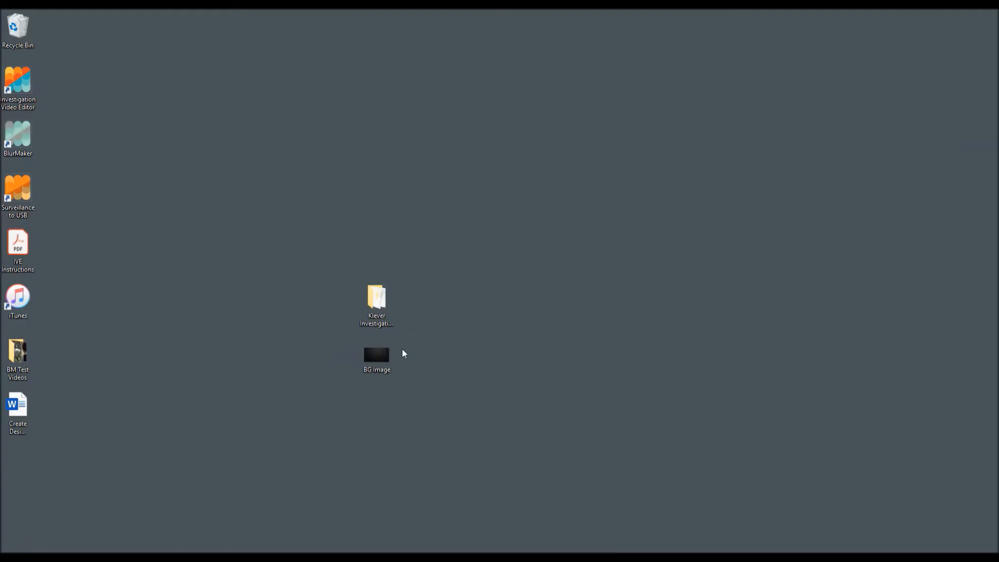
pyautogui.click(271, 558)
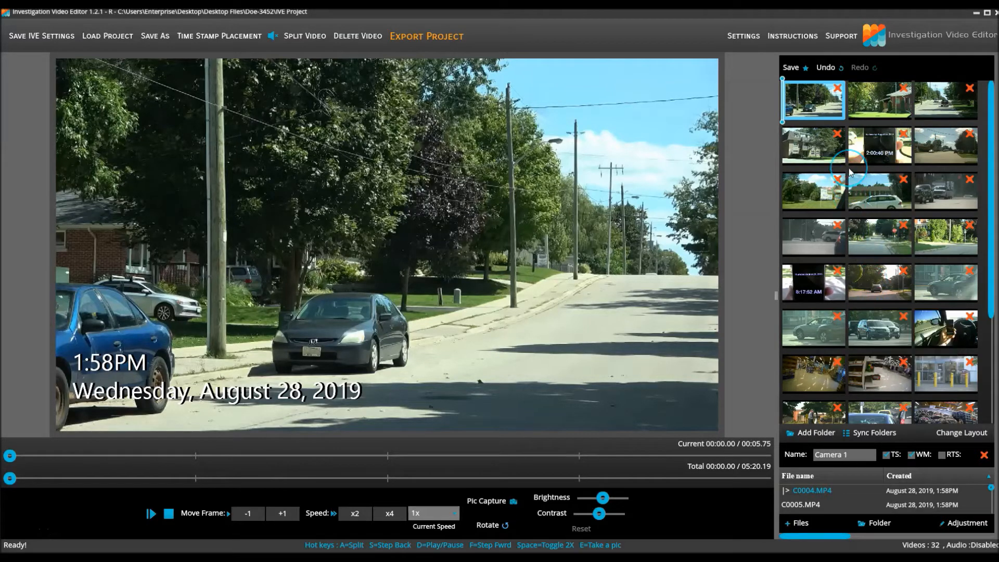
# Add a design screen before the first clip and set BG Image from the Desktop as its background image.
pyautogui.rightClick(815, 114)
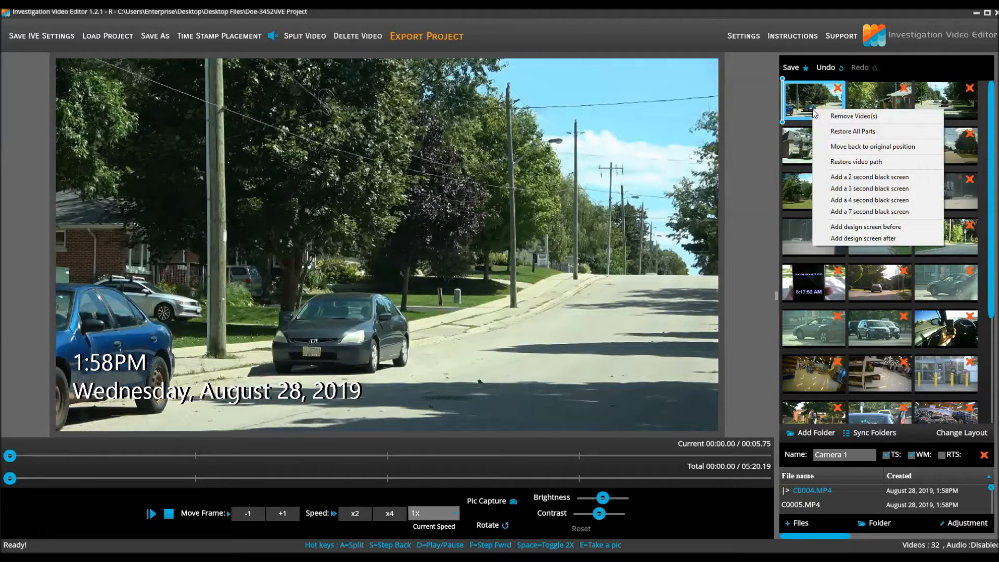
pyautogui.click(859, 232)
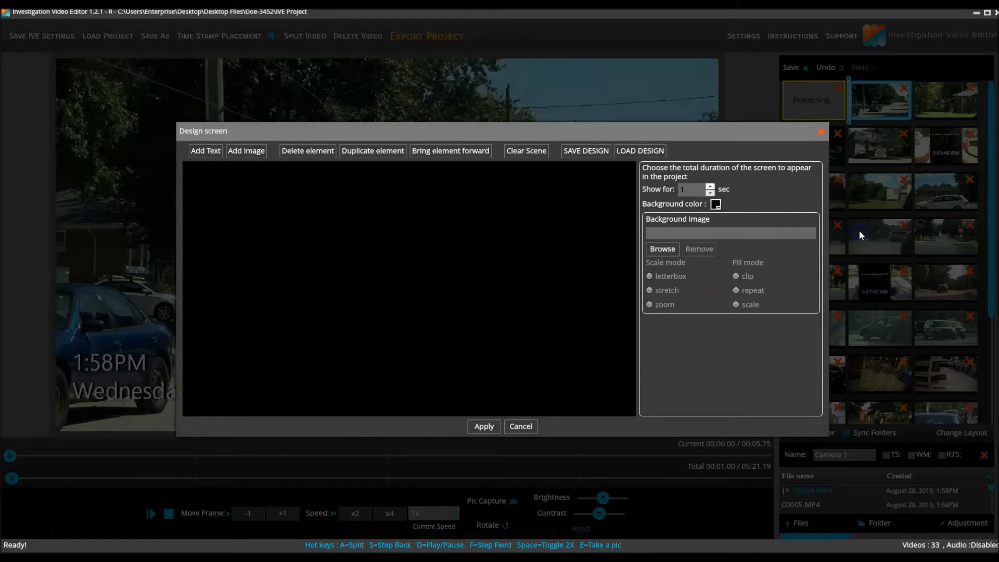
pyautogui.click(481, 200)
pyautogui.click(956, 292)
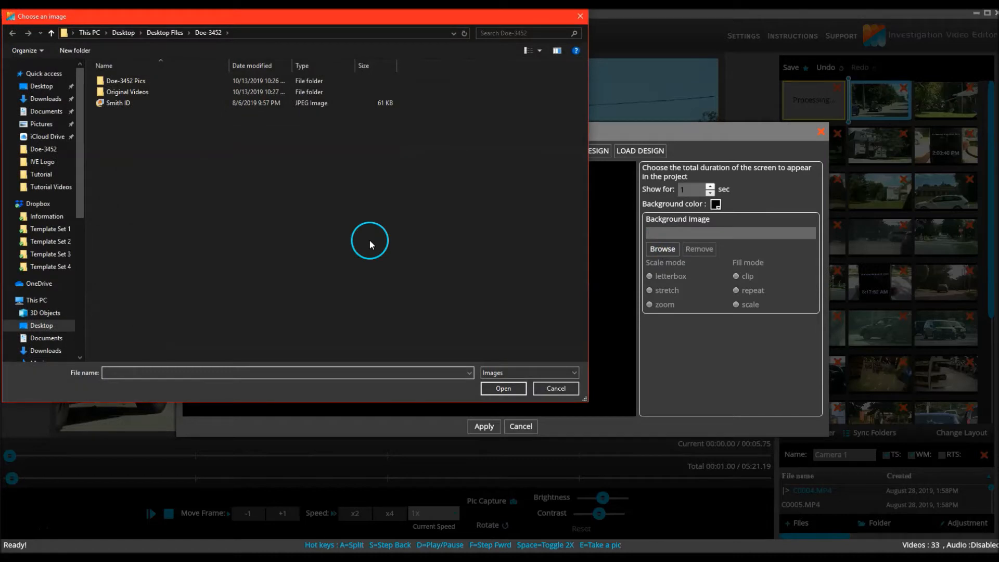
pyautogui.click(43, 87)
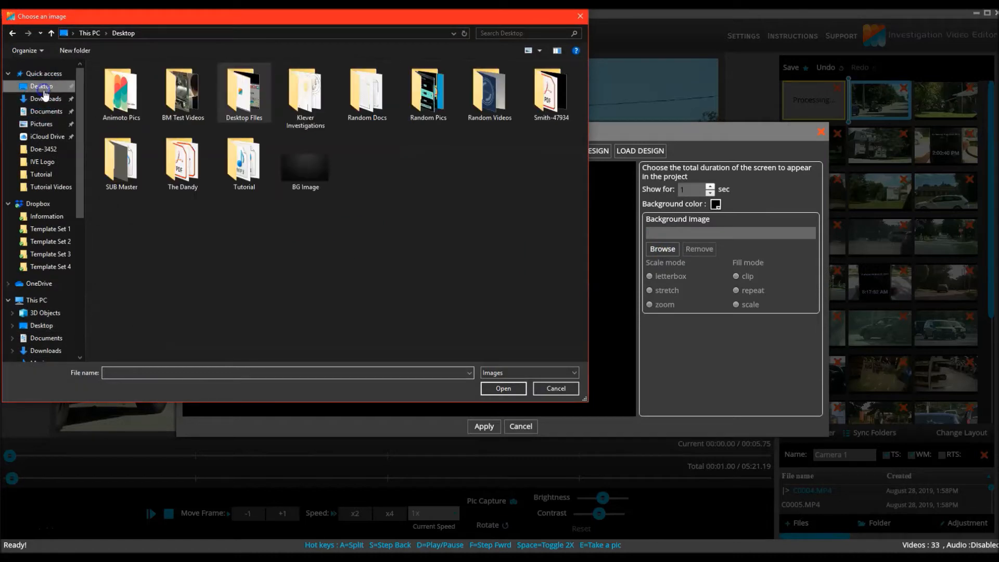
pyautogui.click(294, 164)
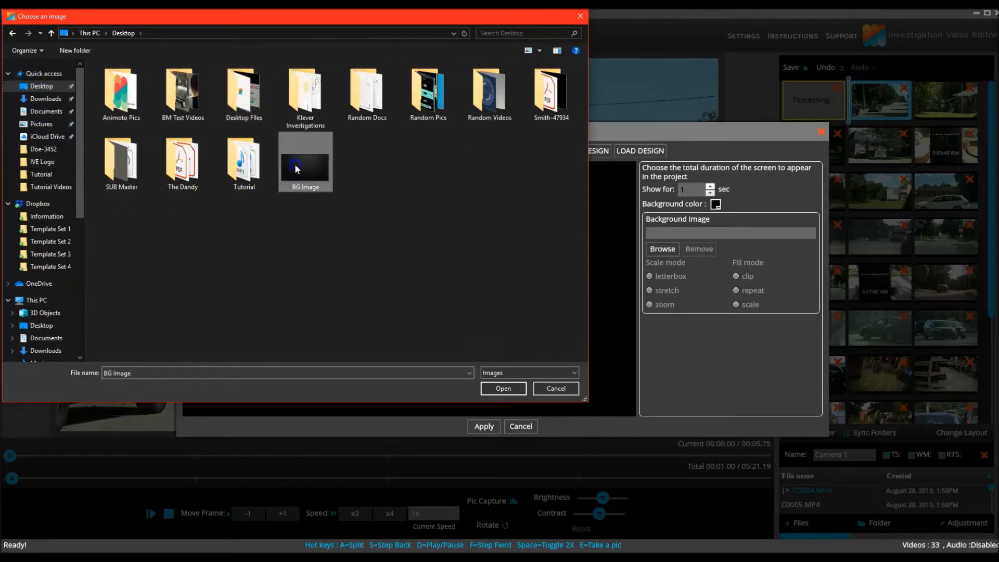
pyautogui.click(497, 389)
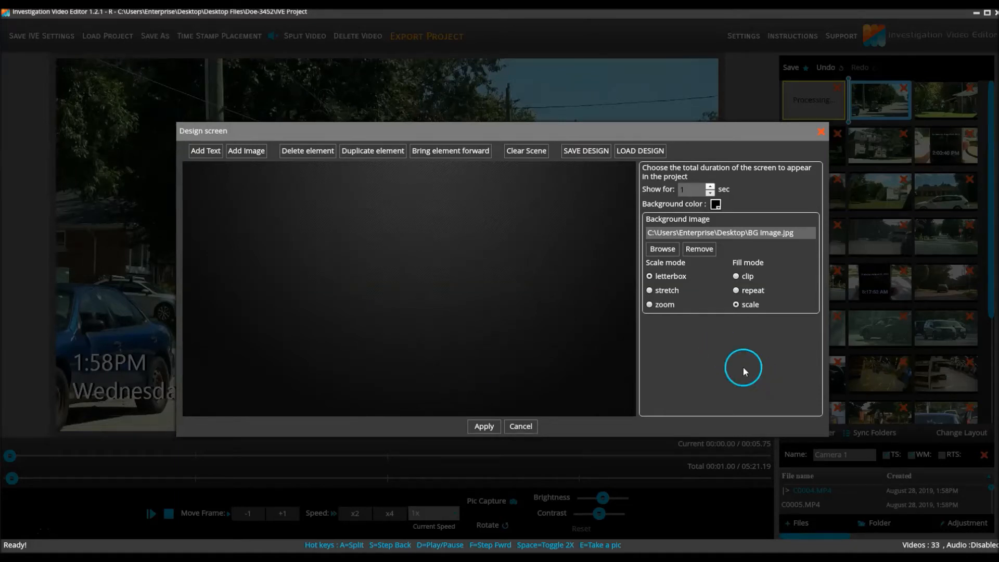
# Insert the white company logo image from the Klever Investigations folder on the Desktop into the design.
pyautogui.click(248, 157)
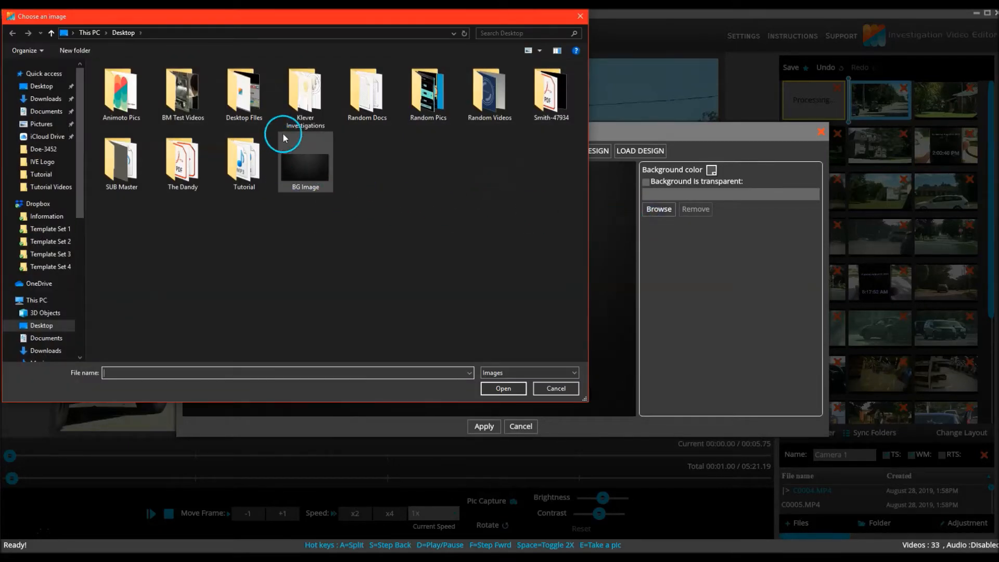
pyautogui.doubleClick(305, 98)
pyautogui.click(484, 91)
pyautogui.click(503, 388)
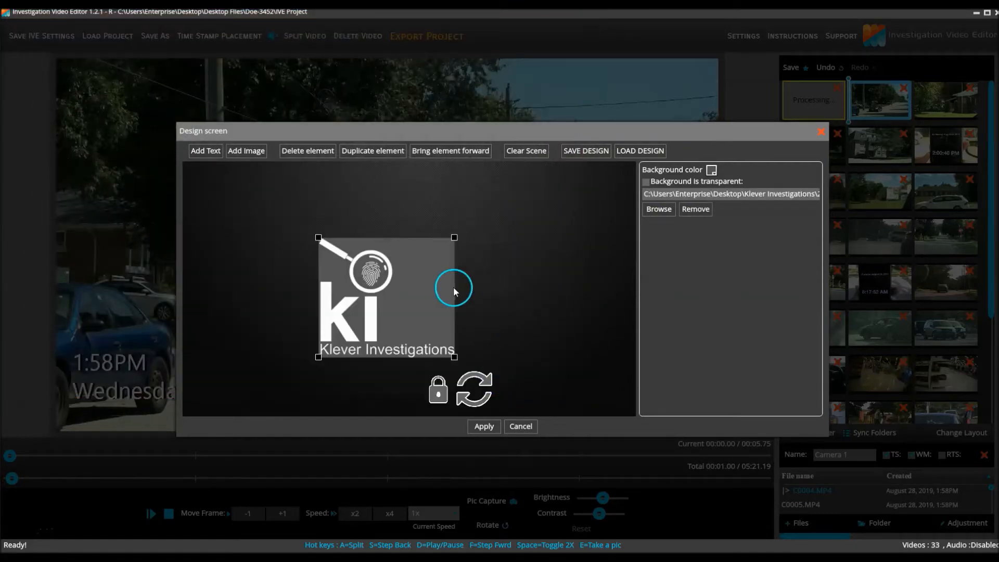
# Enlarge the logo into the lower-left part of the design and make its background transparent.
pyautogui.moveTo(454, 238); pyautogui.dragTo(479, 234)
pyautogui.moveTo(426, 297); pyautogui.dragTo(326, 303)
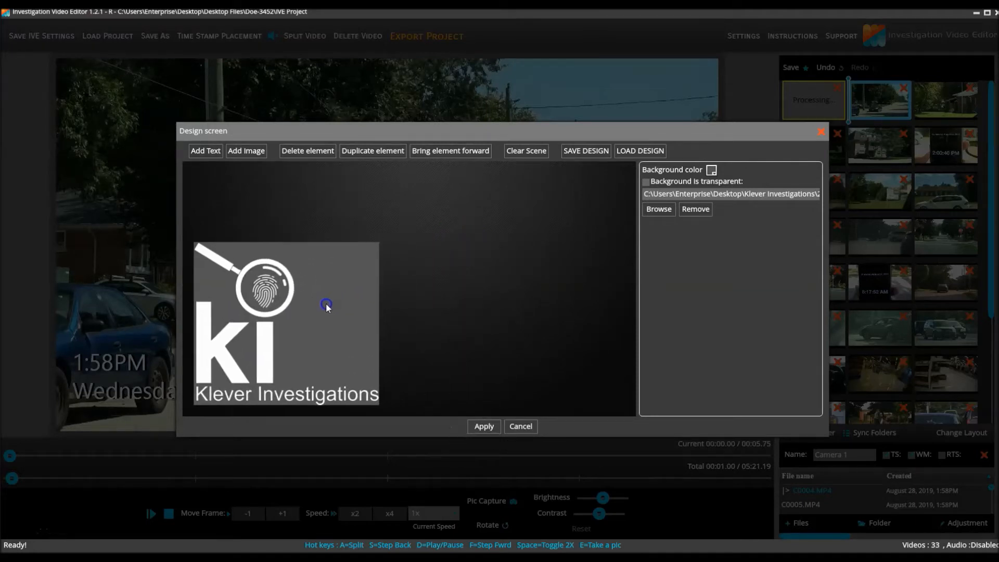
pyautogui.click(647, 181)
pyautogui.click(666, 222)
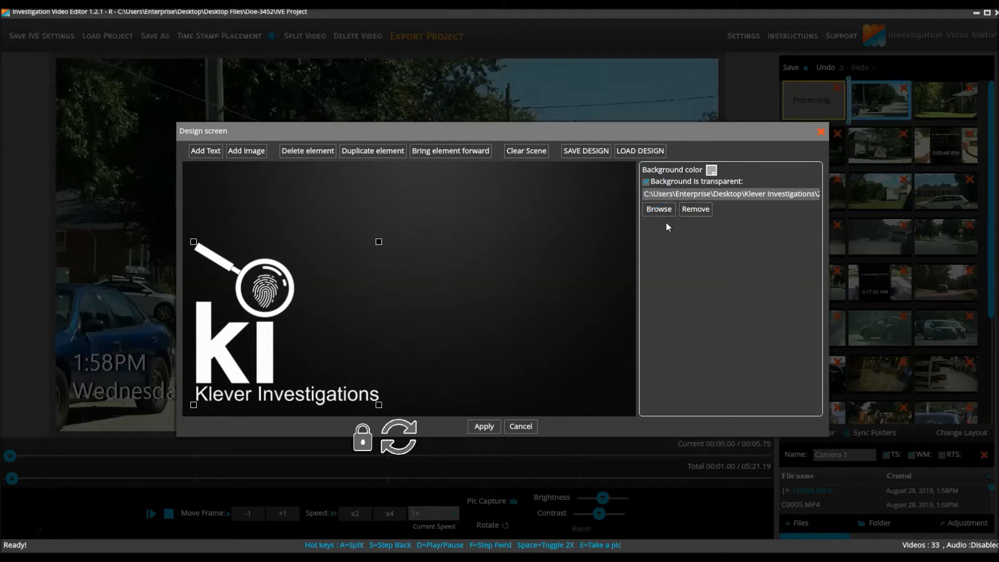
# Add a text element with the claimant's name, the claim number and "Date of loss: September 14, 2018" on separate lines.
pyautogui.click(212, 156)
pyautogui.click(626, 285)
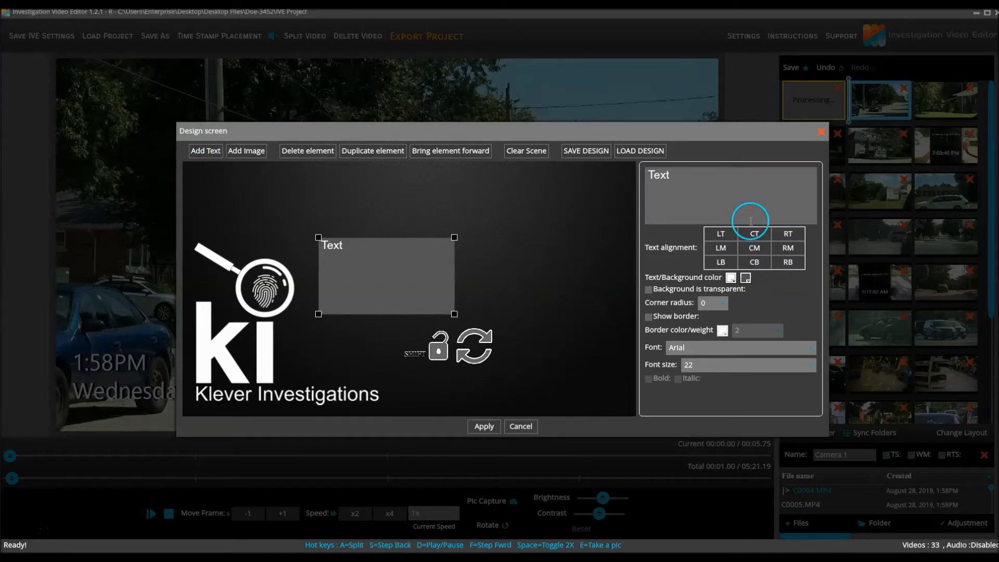
pyautogui.click(688, 176)
pyautogui.hotkey('ctrl', 'a')
pyautogui.write('John Doe Claim #354-G7 Date of loss:  September 14, 2018')
# Format the claimant's name line in Arial Black at font size 56.
pyautogui.scroll(2, 688, 184)
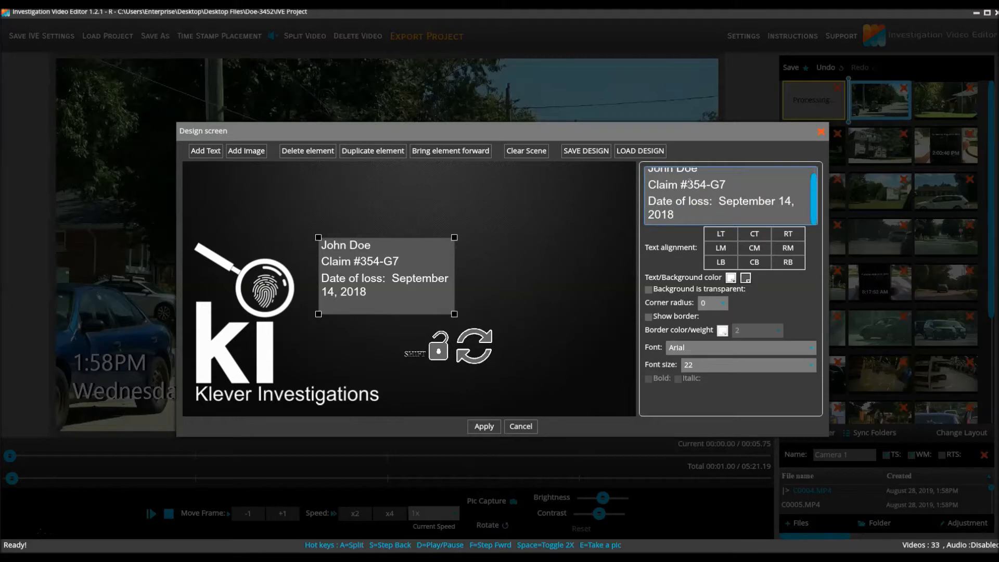
pyautogui.moveTo(814, 196); pyautogui.dragTo(816, 190)
pyautogui.moveTo(700, 175); pyautogui.dragTo(622, 172)
pyautogui.click(700, 353)
pyautogui.scroll(-2, 733, 379)
pyautogui.click(689, 368)
pyautogui.click(701, 363)
pyautogui.scroll(-5, 718, 403)
pyautogui.click(711, 427)
# Widen the text box and shift it up beside the logo, and set the claim and date of loss lines to font size 29.
pyautogui.moveTo(454, 315); pyautogui.dragTo(594, 333)
pyautogui.moveTo(499, 297); pyautogui.dragTo(510, 266)
pyautogui.moveTo(648, 204); pyautogui.dragTo(806, 225)
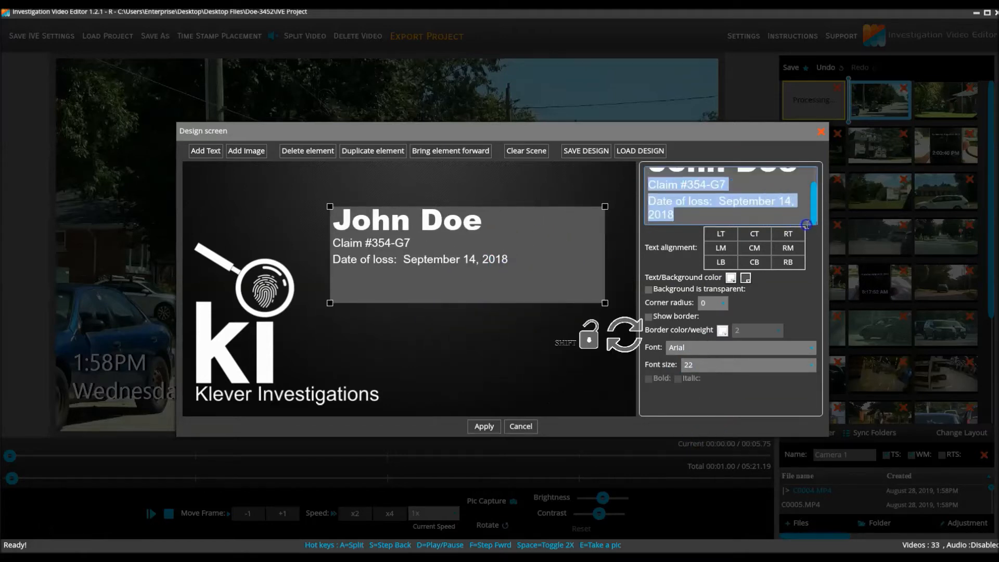
pyautogui.click(711, 365)
pyautogui.scroll(-2, 717, 409)
pyautogui.click(712, 396)
# Change the font of the claim number and of the date September 14, 2018 to Arial Black.
pyautogui.doubleClick(732, 190)
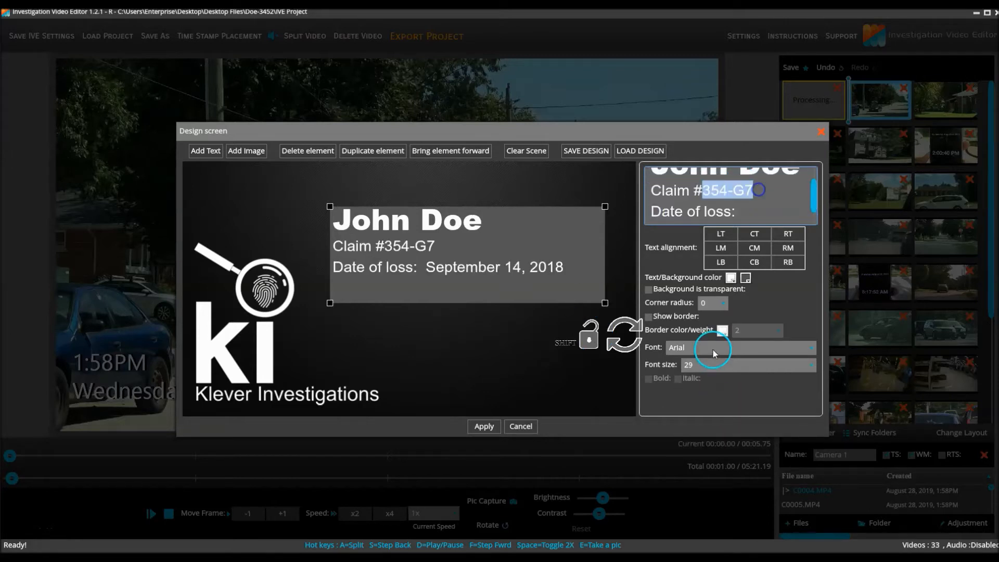
pyautogui.click(713, 348)
pyautogui.scroll(-3, 694, 398)
pyautogui.click(694, 398)
pyautogui.moveTo(651, 210); pyautogui.dragTo(789, 210)
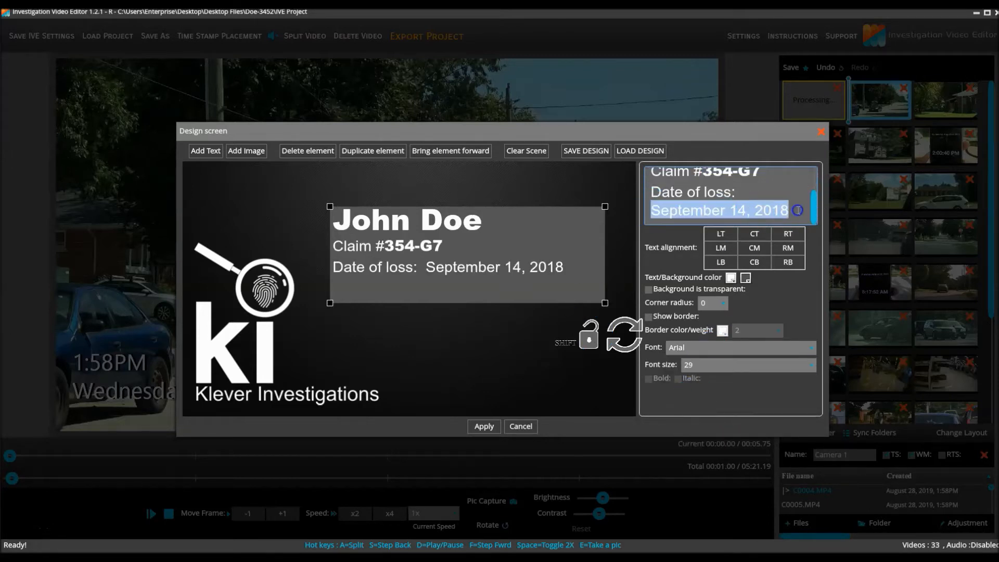
pyautogui.click(739, 348)
pyautogui.scroll(-3, 718, 389)
pyautogui.click(718, 389)
# Insert a blank line above the claim line, and give the text box a transparent background slightly lower in the design.
pyautogui.click(652, 171)
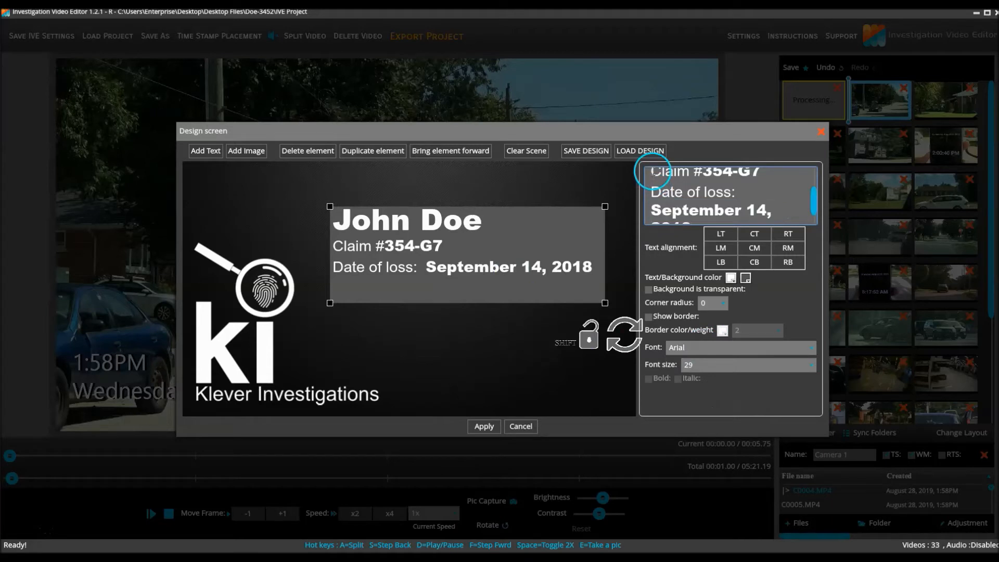
pyautogui.press('Return')
pyautogui.click(649, 290)
pyautogui.moveTo(568, 282); pyautogui.dragTo(579, 300)
pyautogui.click(568, 399)
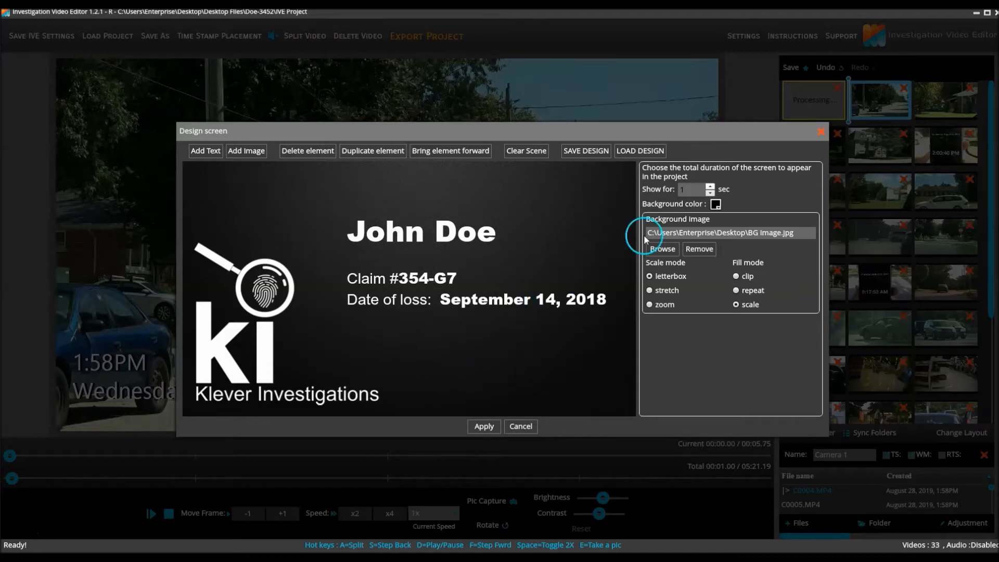
# Set the design screen's display duration to 5 seconds.
pyautogui.click(709, 185)
pyautogui.click(709, 185)
pyautogui.click(708, 185)
pyautogui.click(709, 186)
pyautogui.click(709, 186)
pyautogui.click(709, 194)
# Save the design to the Desktop as Main Screen and apply the screen to the project.
pyautogui.click(583, 151)
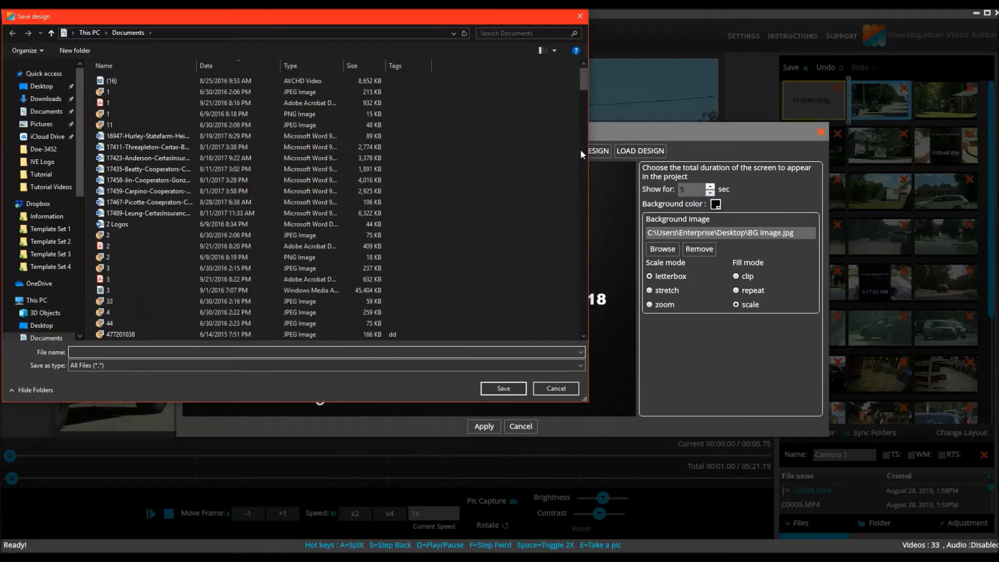
pyautogui.click(41, 86)
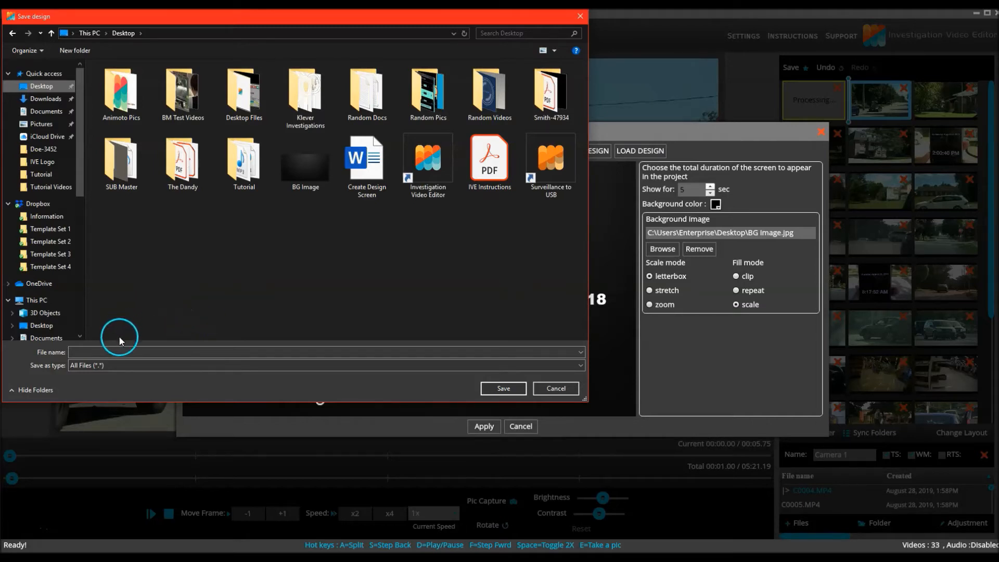
pyautogui.click(108, 351)
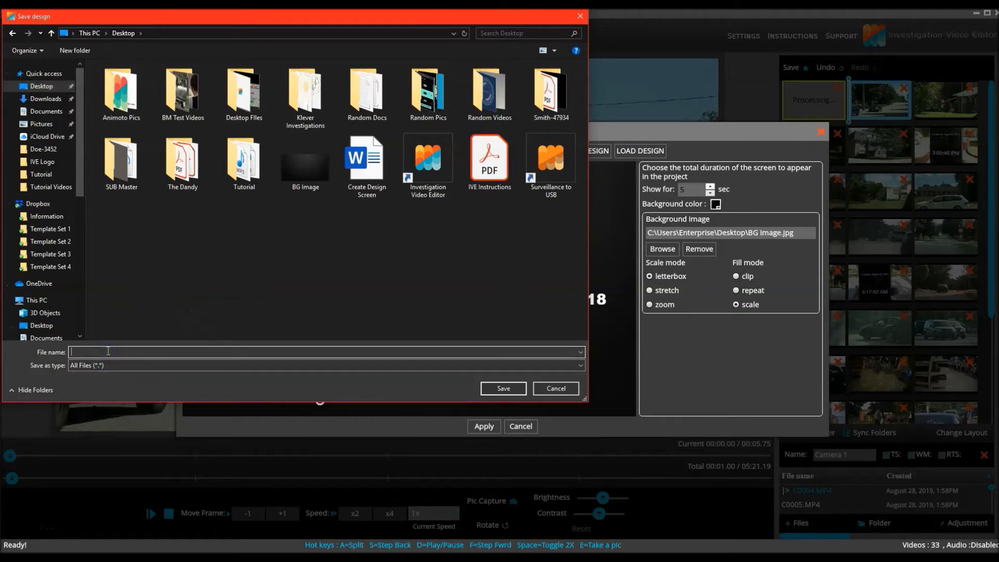
pyautogui.write('Main Screen')
pyautogui.click(500, 395)
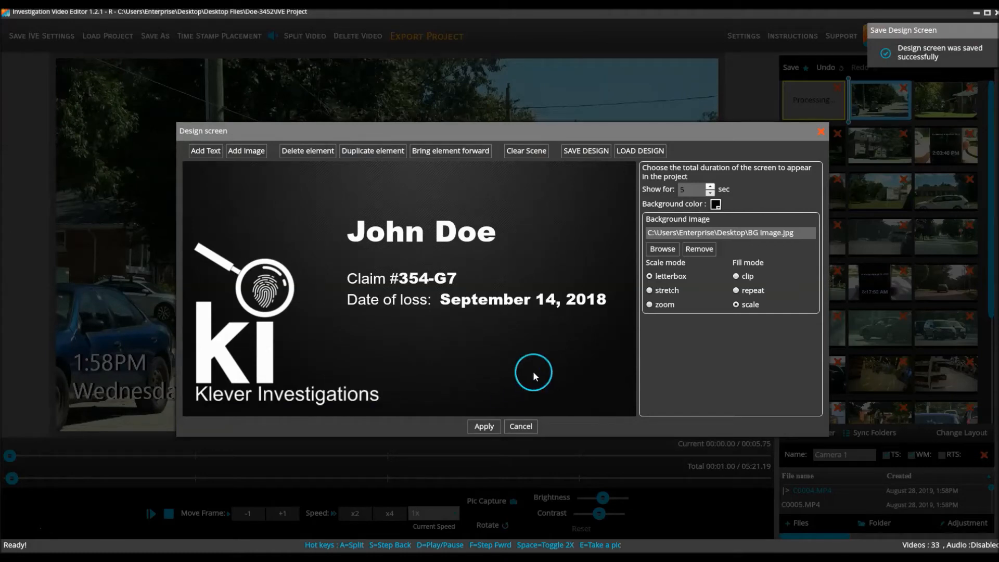
pyautogui.click(483, 426)
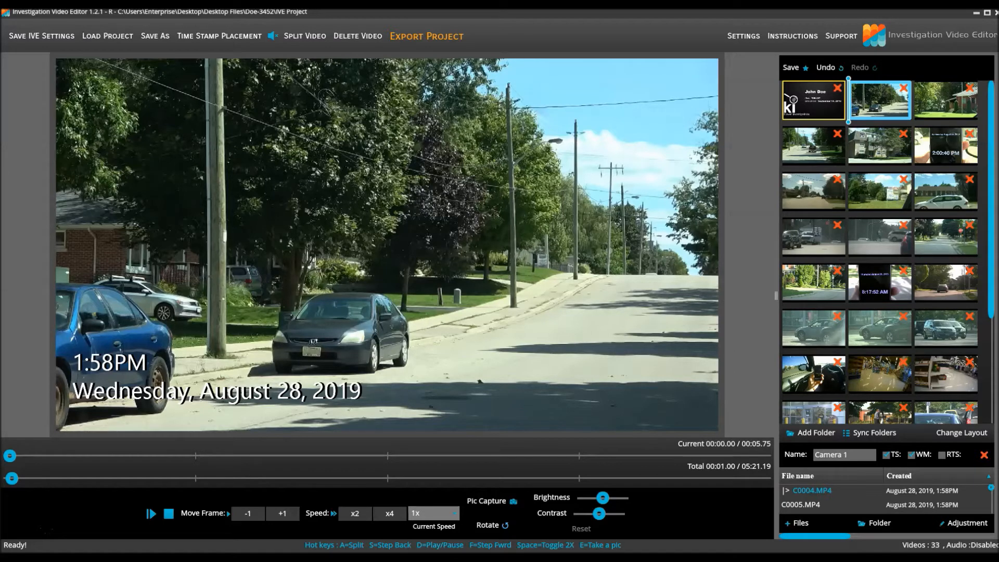
# Add a second design screen before the first video clip and load the Main Screen design from the Desktop into it.
pyautogui.rightClick(878, 106)
pyautogui.click(921, 221)
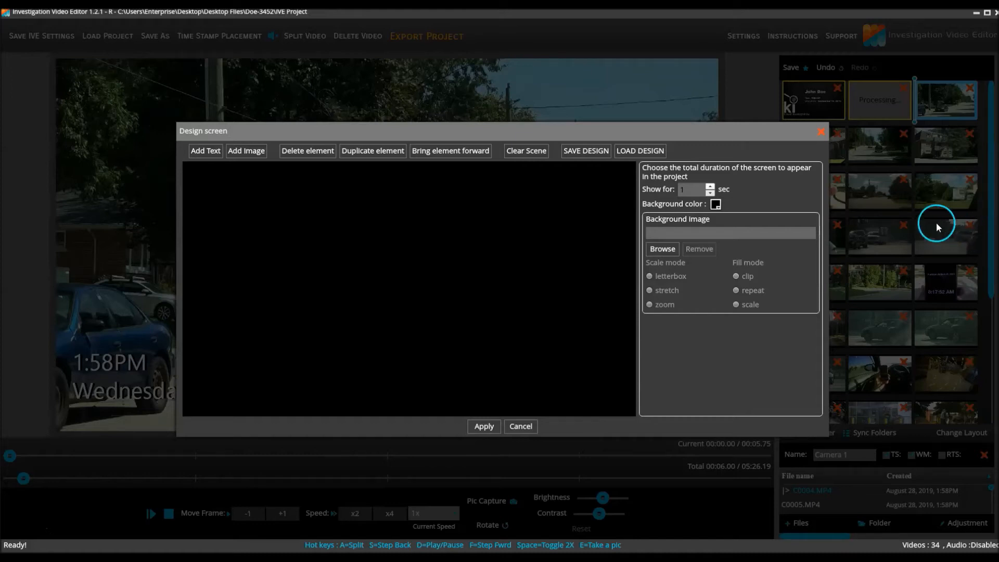
pyautogui.click(640, 152)
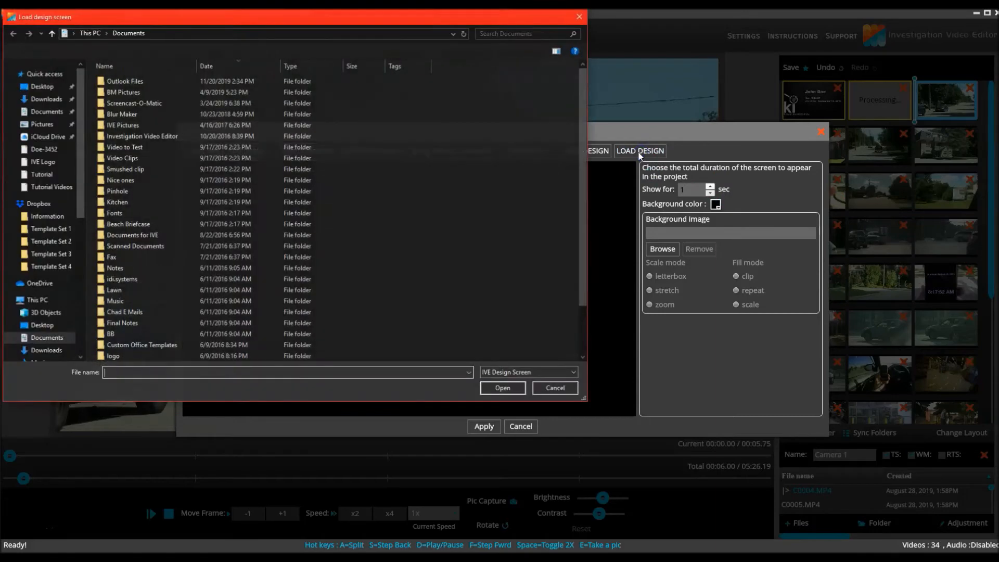
pyautogui.click(42, 86)
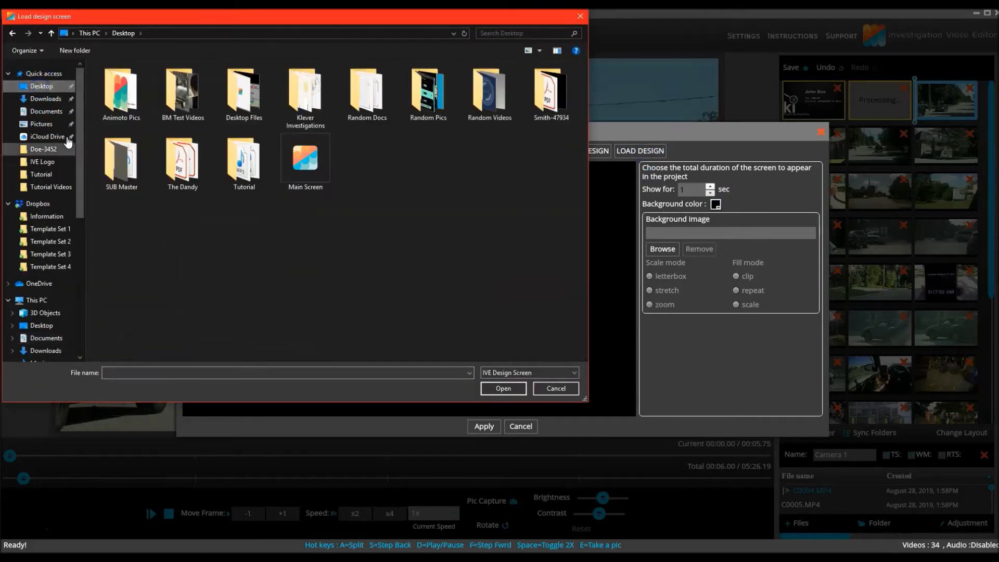
pyautogui.click(312, 159)
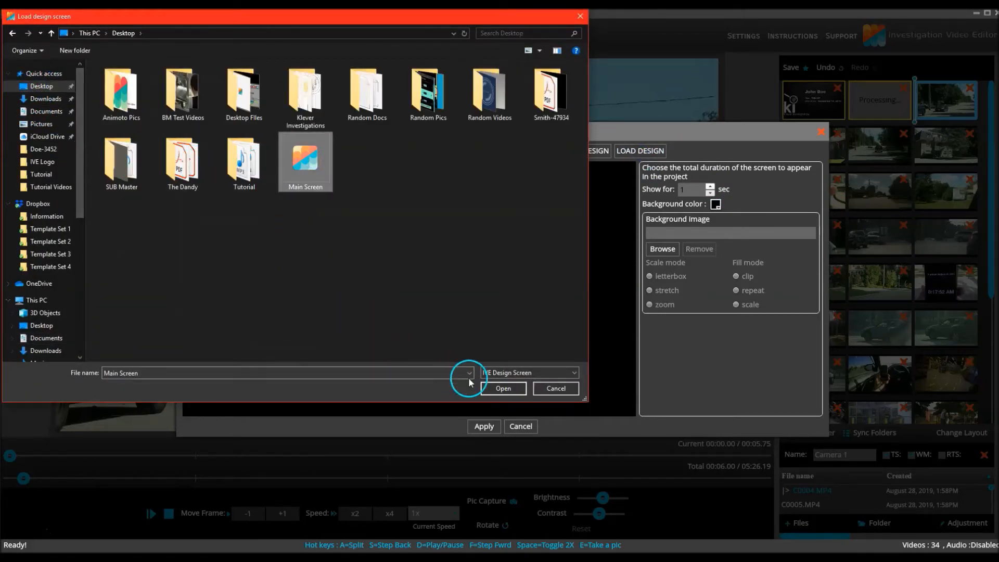
pyautogui.click(502, 388)
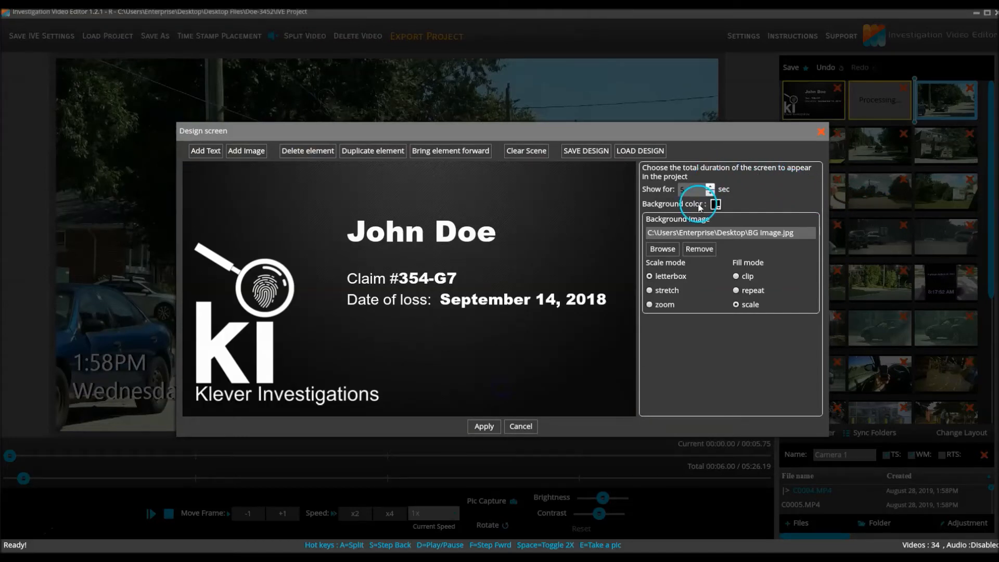
# Replace the loaded text with "Surveillance", "Day #1", "Wednesday, August 28, 2019" and a line giving the address where observations were initiated, without trailing blank lines.
pyautogui.click(425, 235)
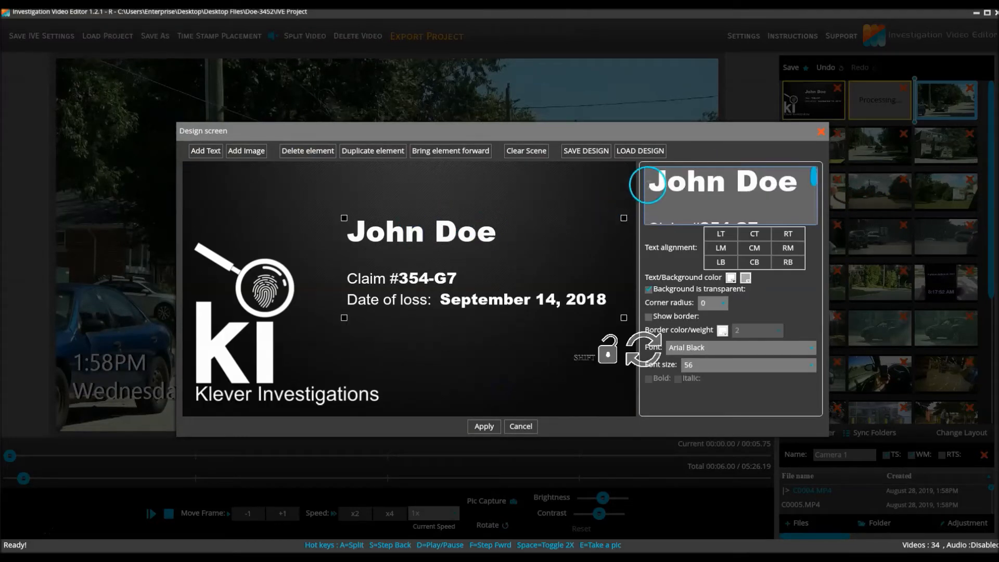
pyautogui.moveTo(648, 179); pyautogui.dragTo(778, 230)
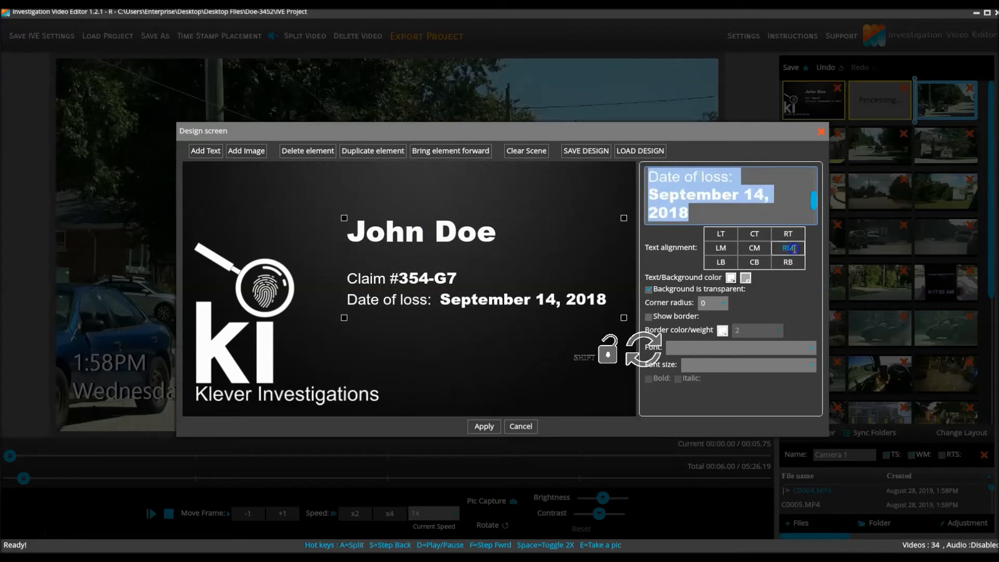
pyautogui.write('Surveillance Day #1 Wednesday, August 28, 2019 Observations initiated at 278 Fake Street in No Town')
pyautogui.click(733, 195)
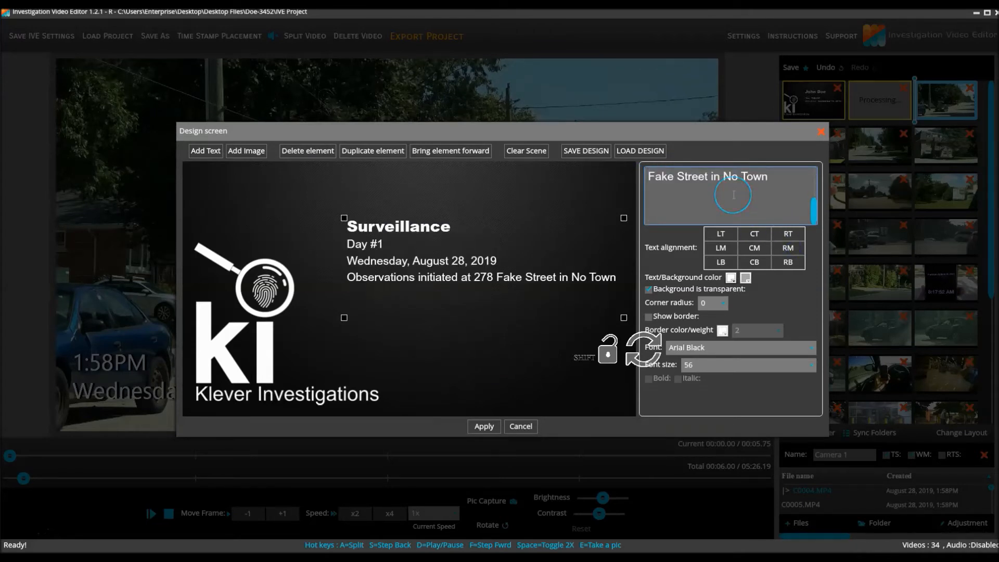
pyautogui.click(771, 177)
pyautogui.press('Delete')
pyautogui.press('Delete')
# Format the "Surveillance" and "Day #1" lines in Arial Black at font size 35.
pyautogui.moveTo(813, 203); pyautogui.dragTo(816, 168)
pyautogui.moveTo(702, 193); pyautogui.dragTo(645, 176)
pyautogui.click(702, 366)
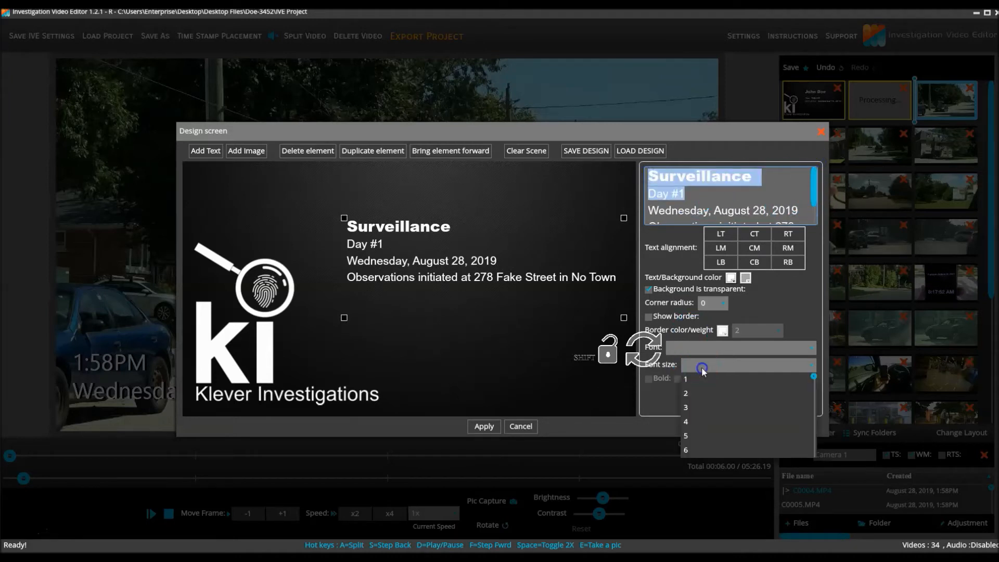
pyautogui.click(705, 431)
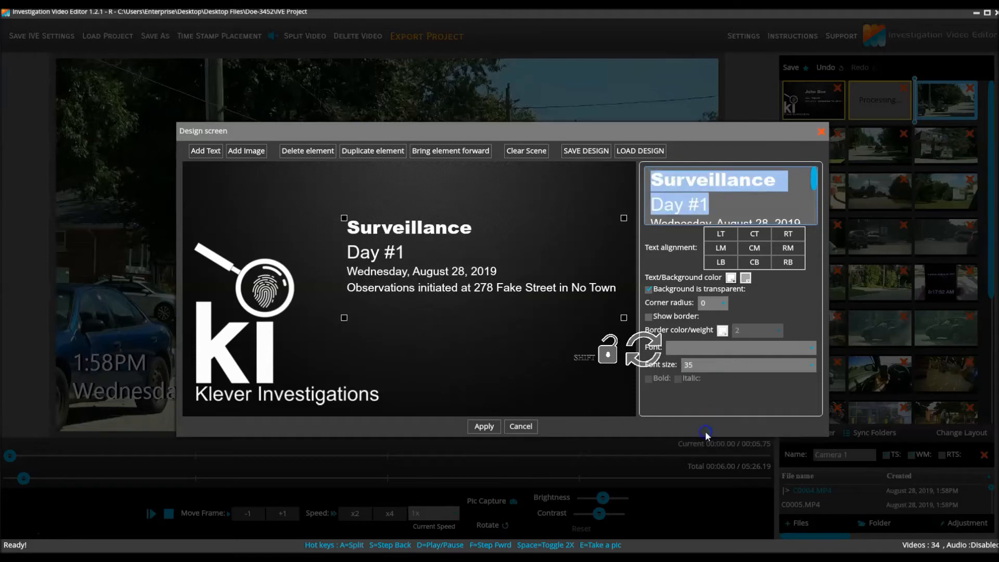
pyautogui.click(698, 349)
pyautogui.scroll(5, 732, 381)
pyautogui.click(687, 366)
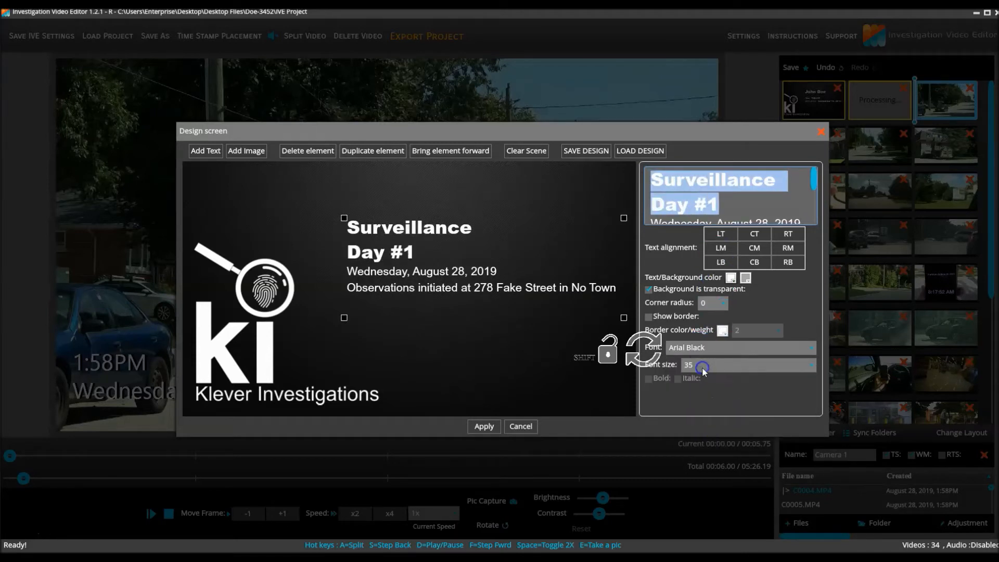
# Insert a blank line above the date and format the date line in Arial Black at font size 27.
pyautogui.click(653, 219)
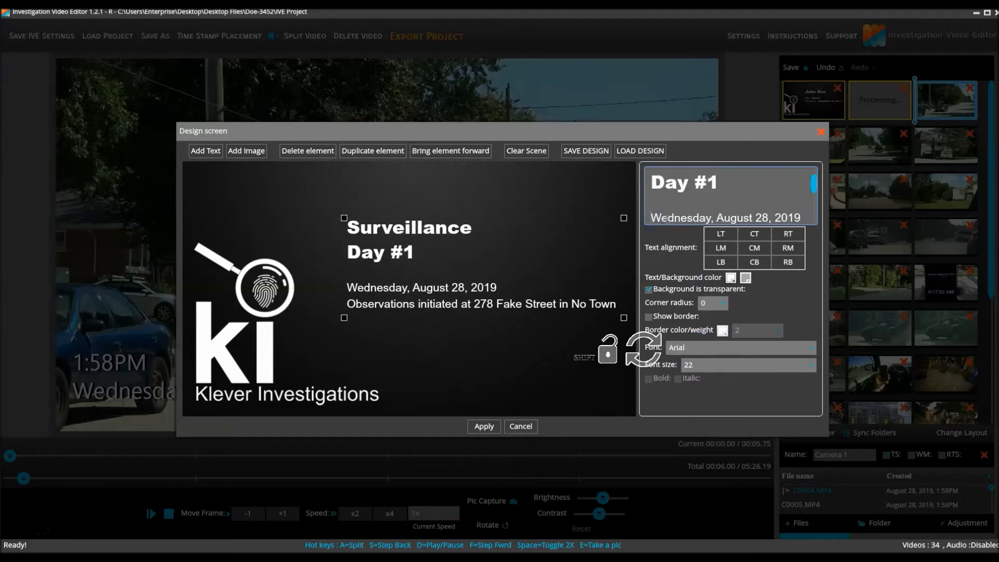
pyautogui.scroll(-1, 797, 200)
pyautogui.moveTo(800, 199); pyautogui.dragTo(648, 198)
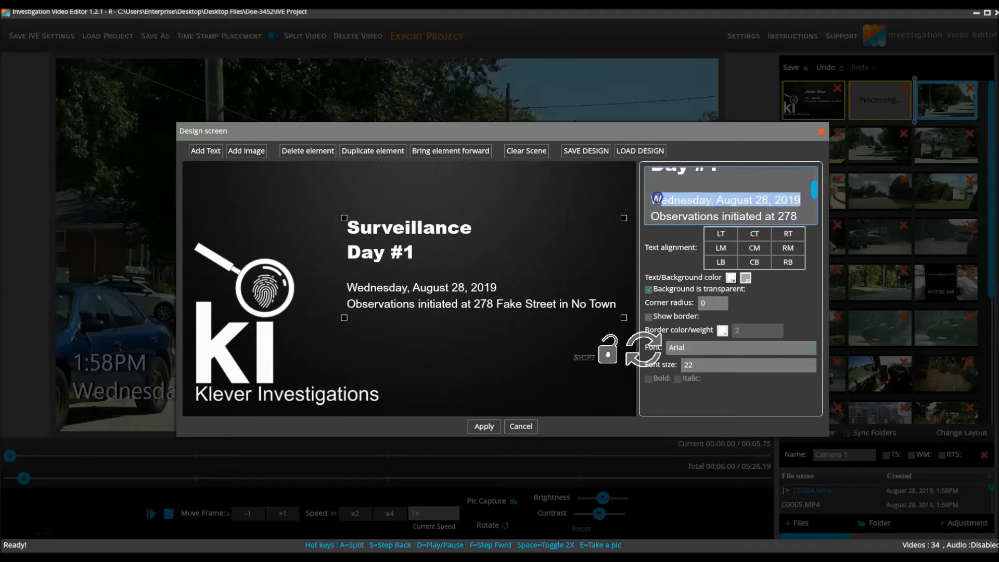
pyautogui.click(701, 348)
pyautogui.scroll(2, 707, 382)
pyautogui.click(693, 392)
pyautogui.click(728, 365)
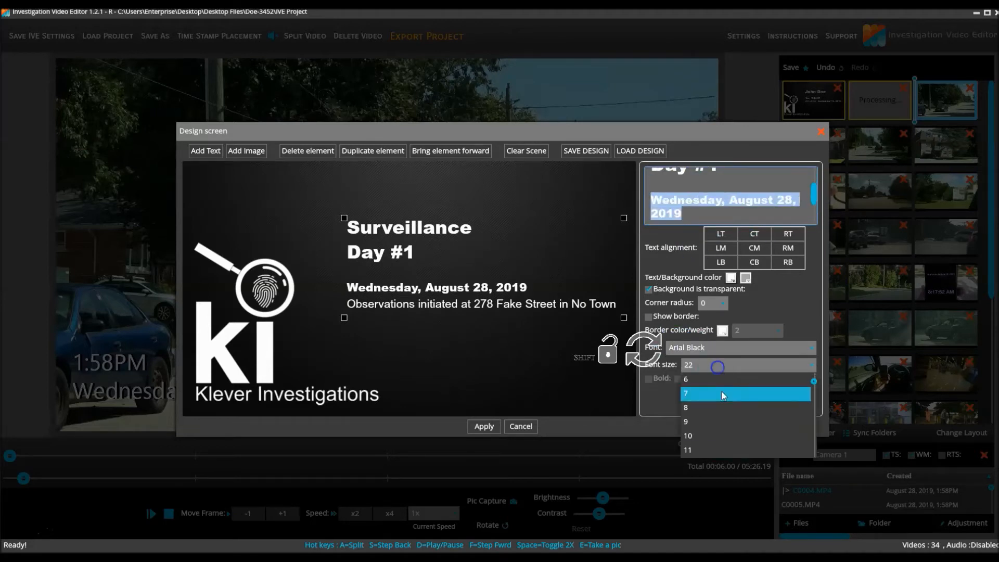
pyautogui.click(720, 408)
pyautogui.scroll(-1, 718, 208)
# Insert a blank line above the observations line, enlarge the text box to fit, and move it slightly up and closer to the logo.
pyautogui.click(651, 204)
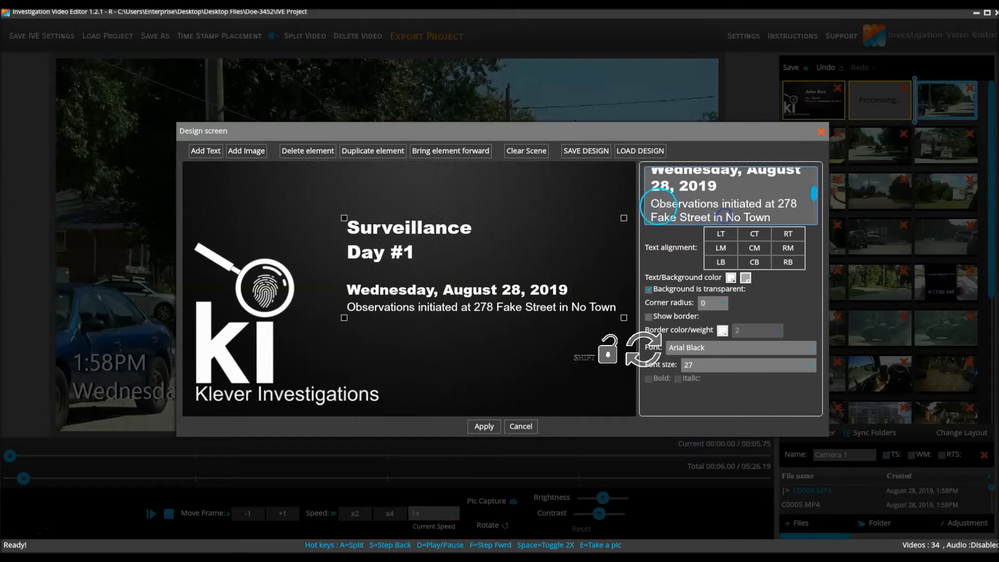
pyautogui.press('Return')
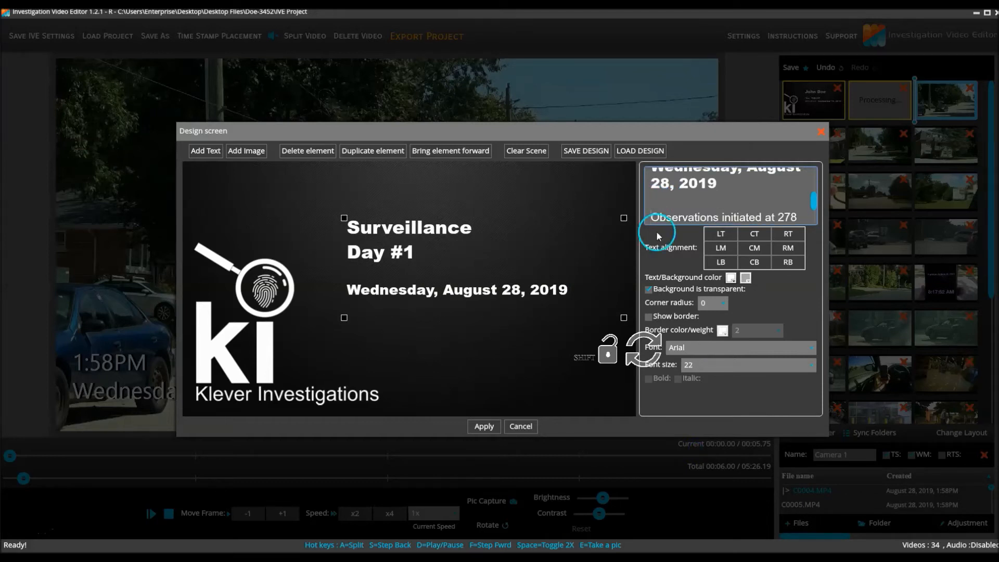
pyautogui.moveTo(624, 317); pyautogui.dragTo(630, 327)
pyautogui.moveTo(567, 305); pyautogui.dragTo(547, 284)
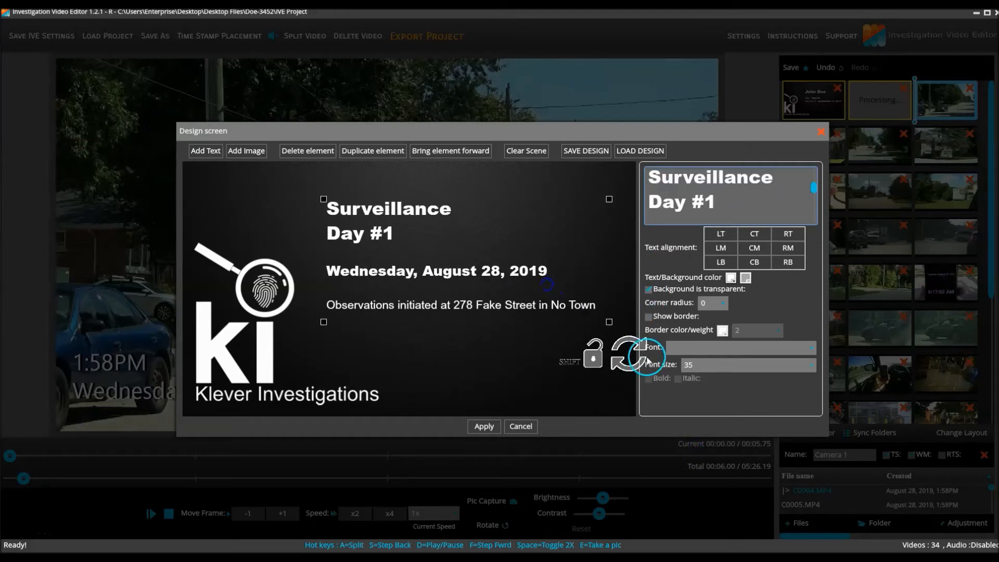
pyautogui.click(623, 386)
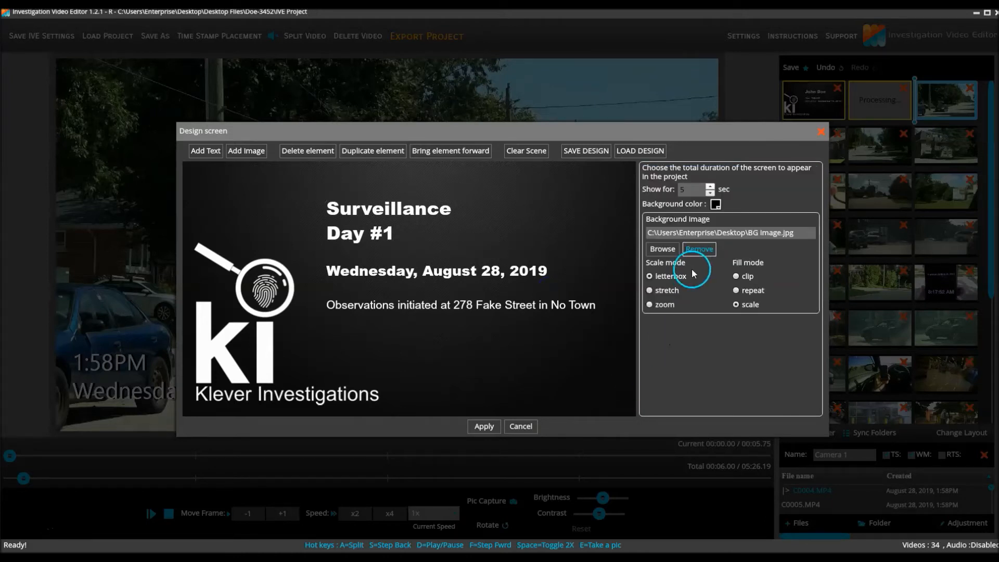
pyautogui.click(700, 191)
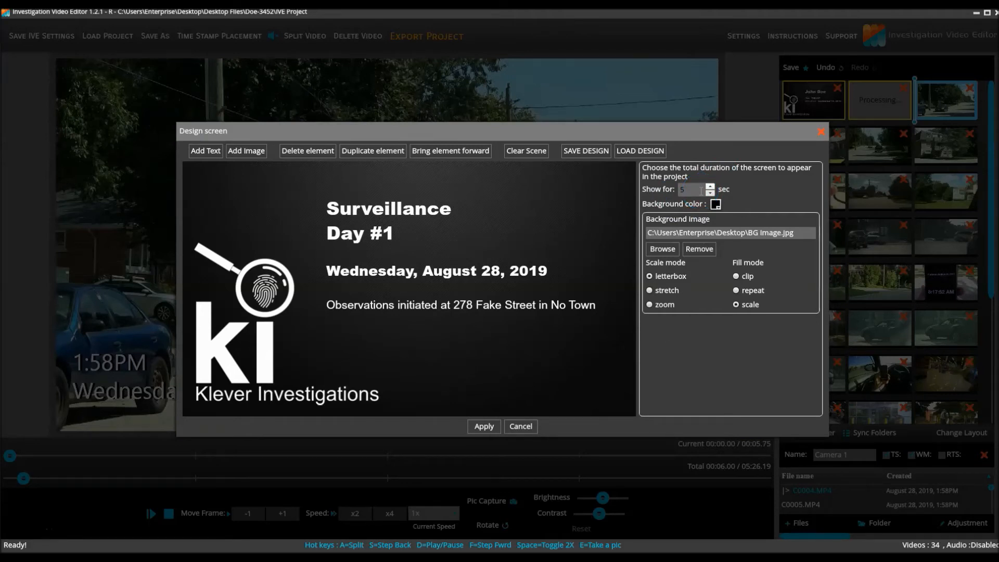
# Save the design to the Desktop as Daily Screen and apply the screen to the project.
pyautogui.click(585, 150)
pyautogui.click(41, 86)
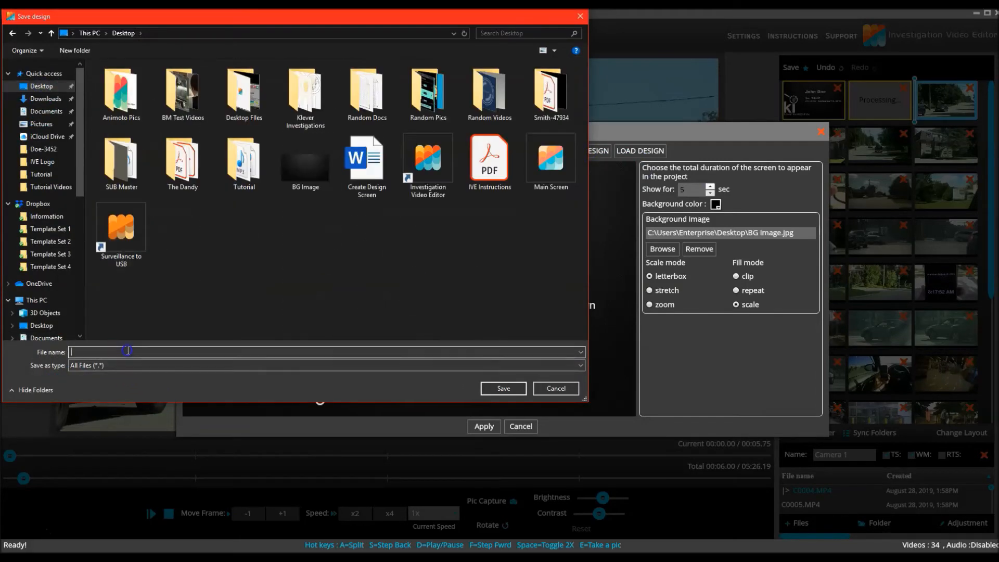
pyautogui.click(128, 350)
pyautogui.write('Daily Screen')
pyautogui.click(502, 387)
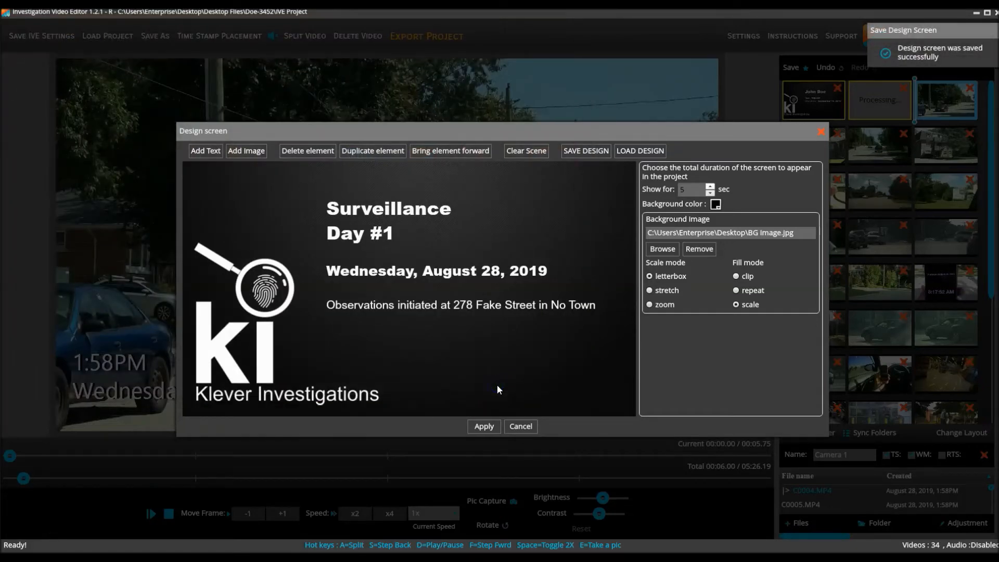
pyautogui.click(483, 425)
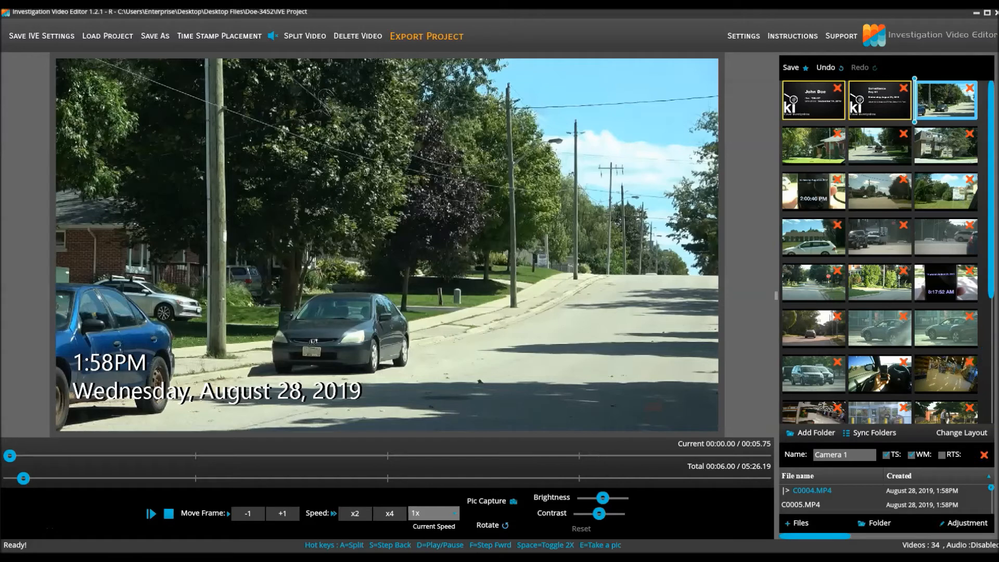
# Find the first clip from Thursday, August 29, 2019, at 8:17AM and add a design screen before it.
pyautogui.click(876, 334)
pyautogui.click(799, 271)
pyautogui.click(931, 245)
pyautogui.click(826, 290)
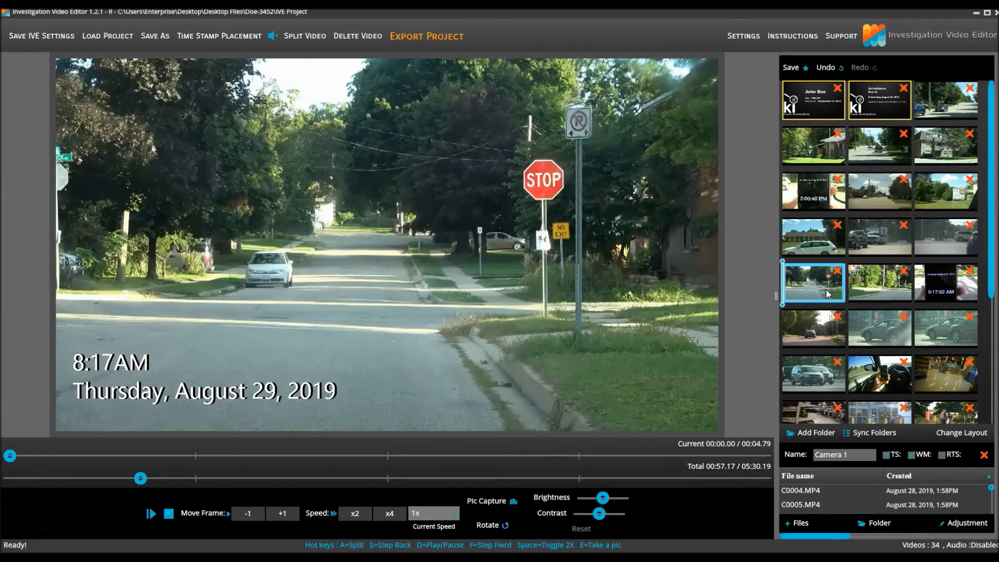
pyautogui.rightClick(827, 292)
pyautogui.click(875, 404)
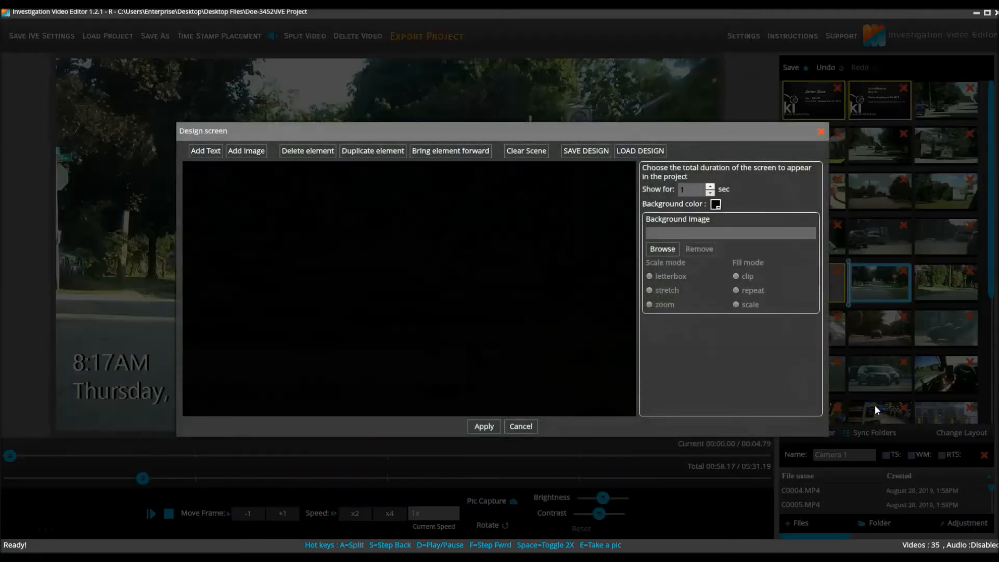
# Load the Daily Screen design from the Desktop into the new design screen.
pyautogui.click(643, 152)
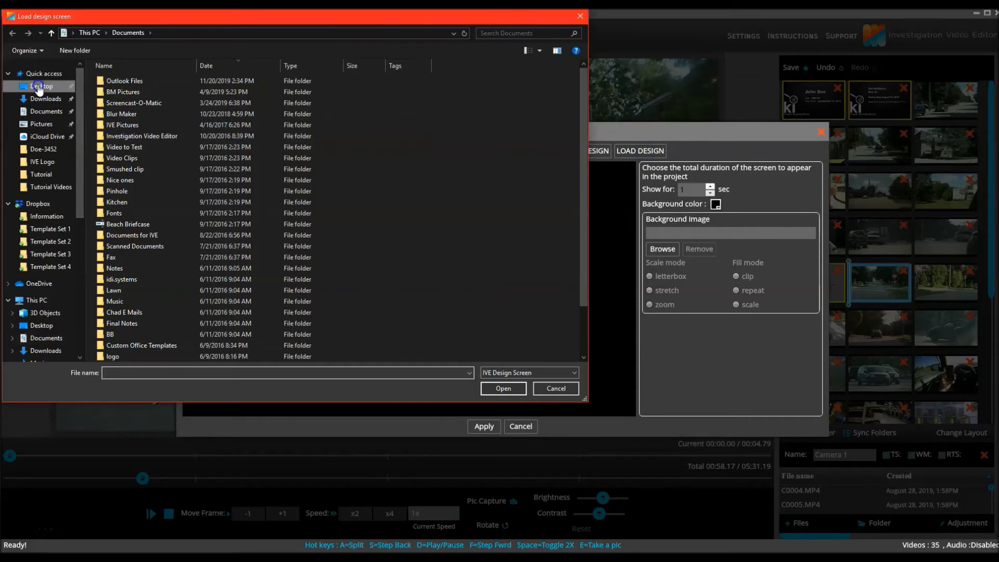
pyautogui.click(41, 86)
pyautogui.click(295, 162)
pyautogui.click(503, 387)
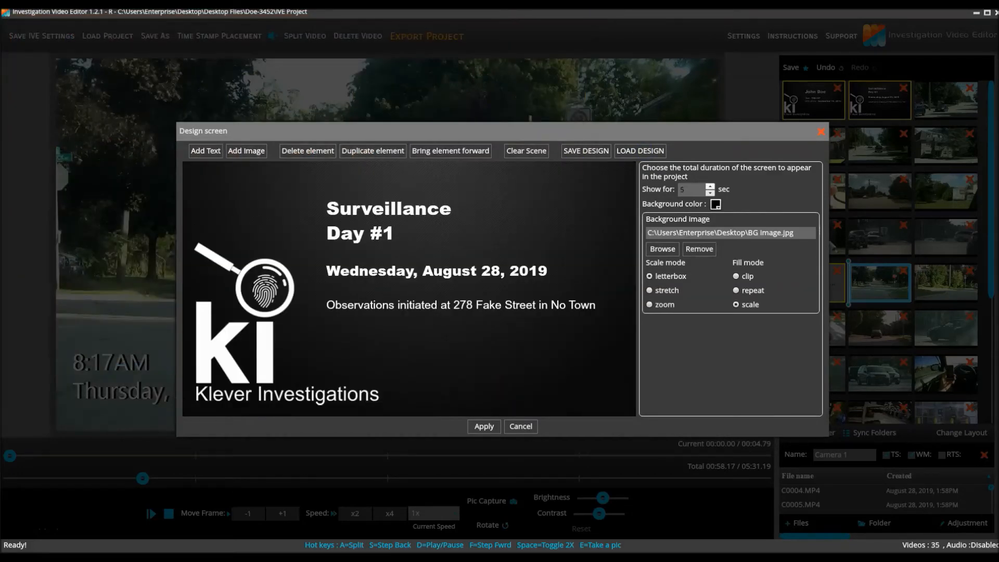
# Change the loaded text to "Day #2" and the date line to "Thursday, August 29, 2019".
pyautogui.click(397, 233)
pyautogui.click(718, 199)
pyautogui.press('BackSpace')
pyautogui.write('2')
pyautogui.click(814, 180)
pyautogui.doubleClick(673, 189)
pyautogui.write('T')
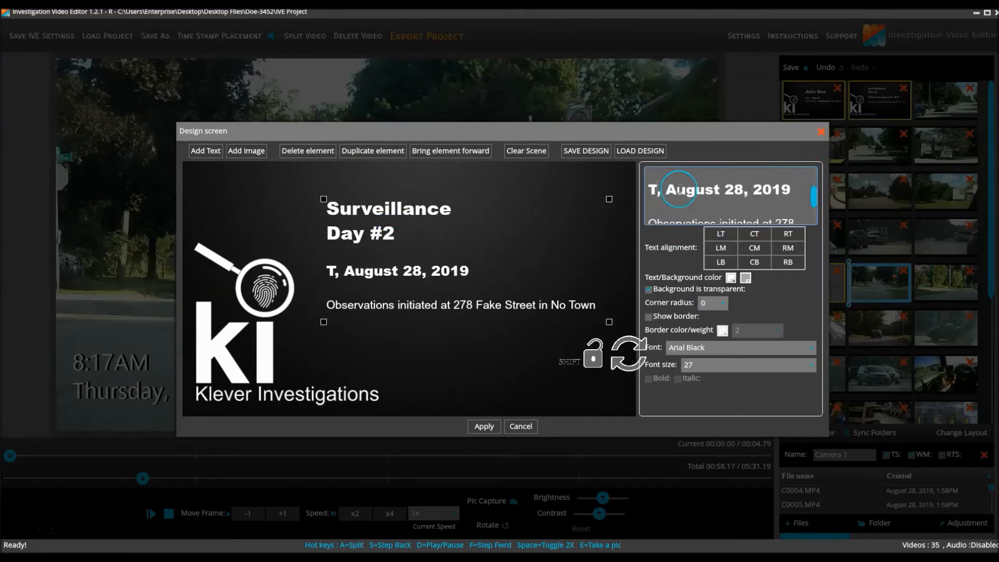
pyautogui.write('hursday')
pyautogui.doubleClick(663, 203)
pyautogui.write('29')
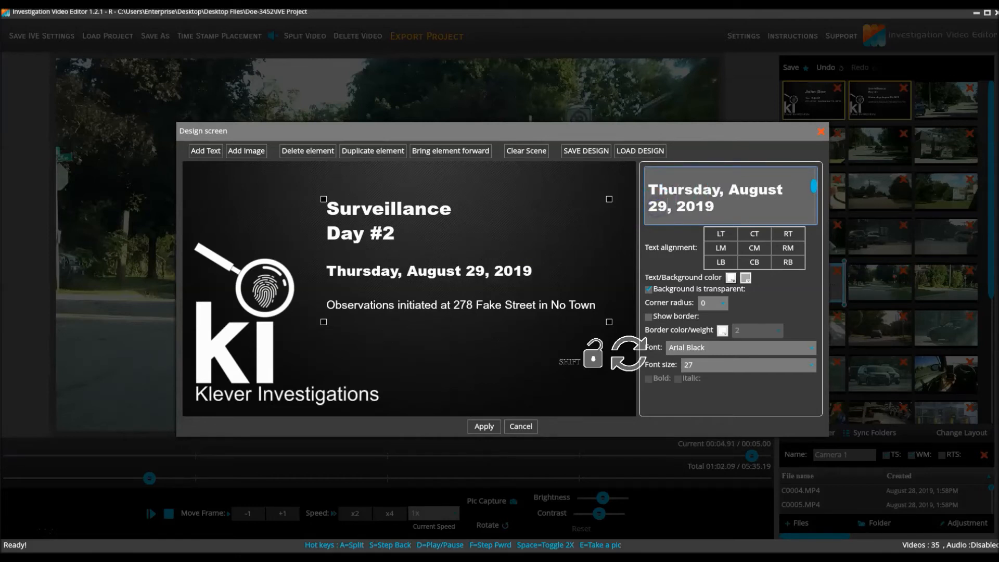
# Replace the address in the observations line with "the subject's workplace" and apply the screen to the project.
pyautogui.moveTo(813, 186); pyautogui.dragTo(776, 203)
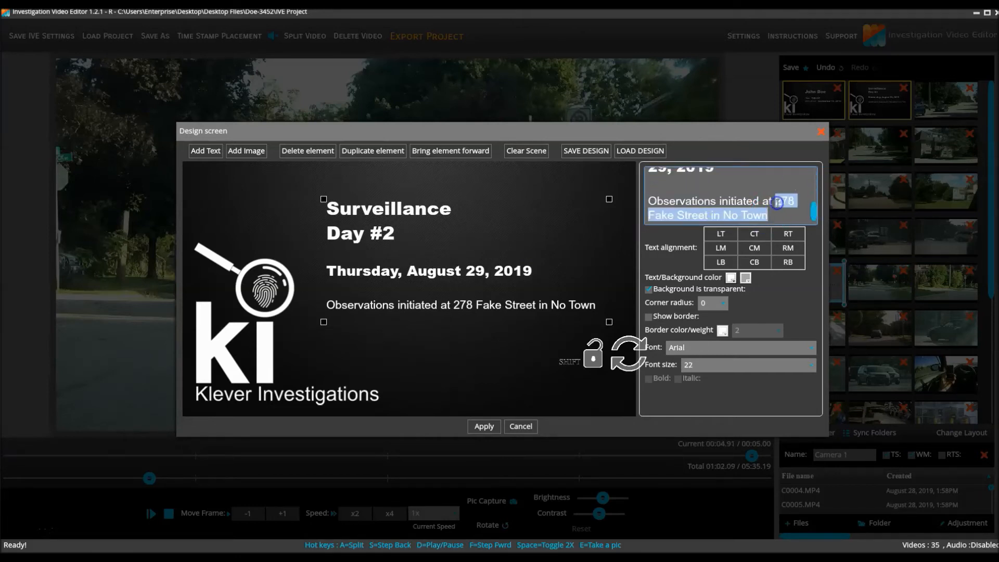
pyautogui.write("the subject's workplace")
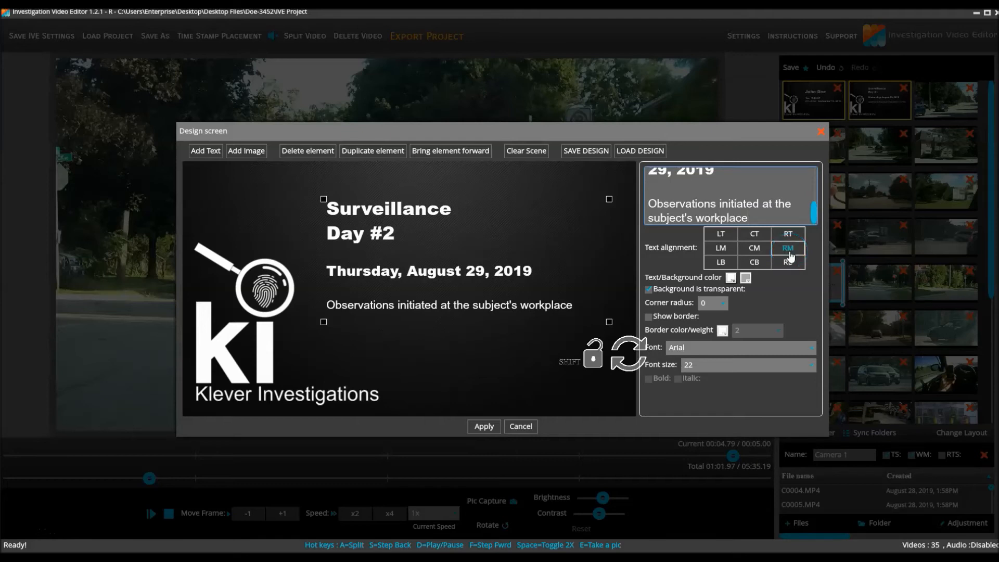
pyautogui.click(519, 383)
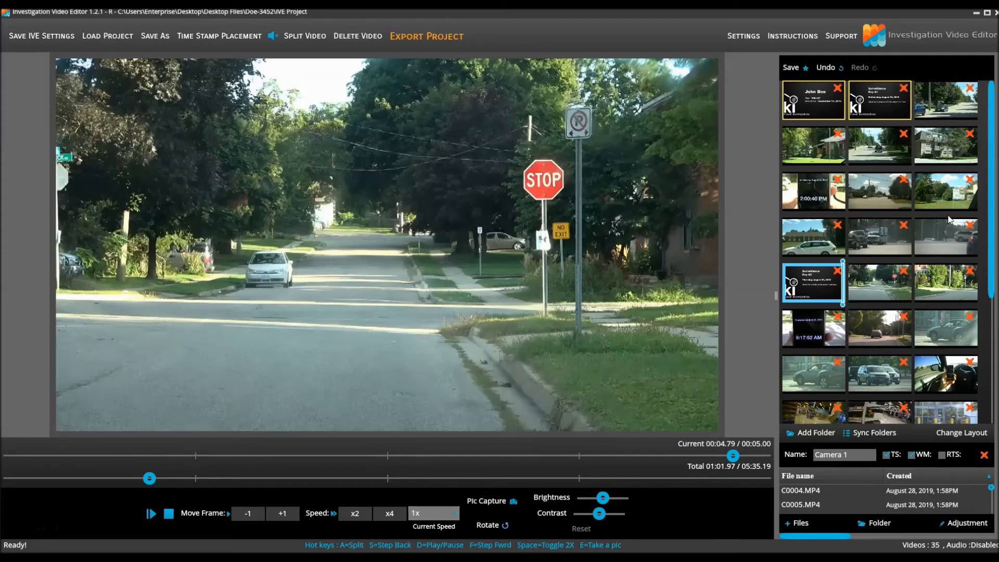
# Export the project without audio to the case folder under the file name Doe.
pyautogui.click(425, 38)
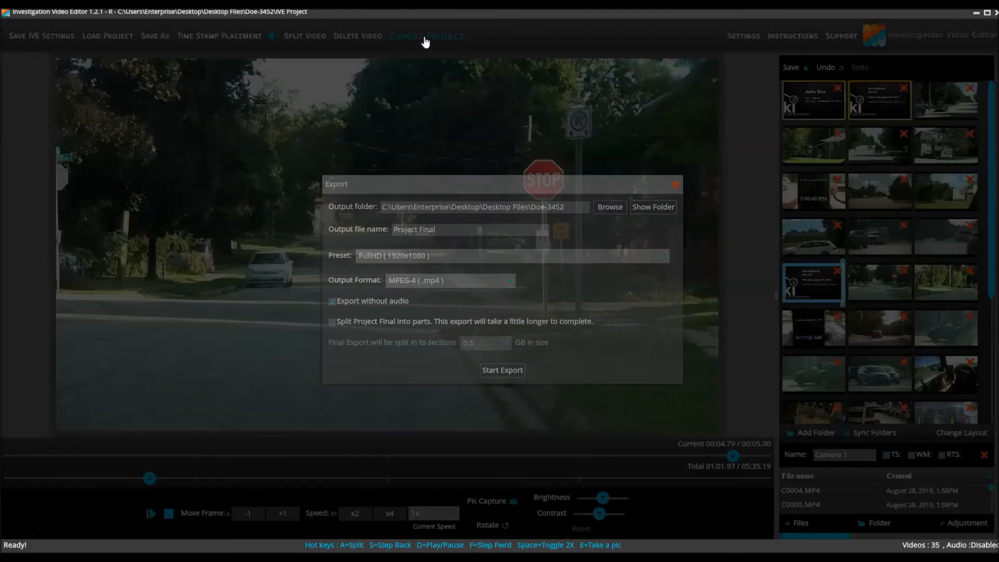
pyautogui.click(488, 370)
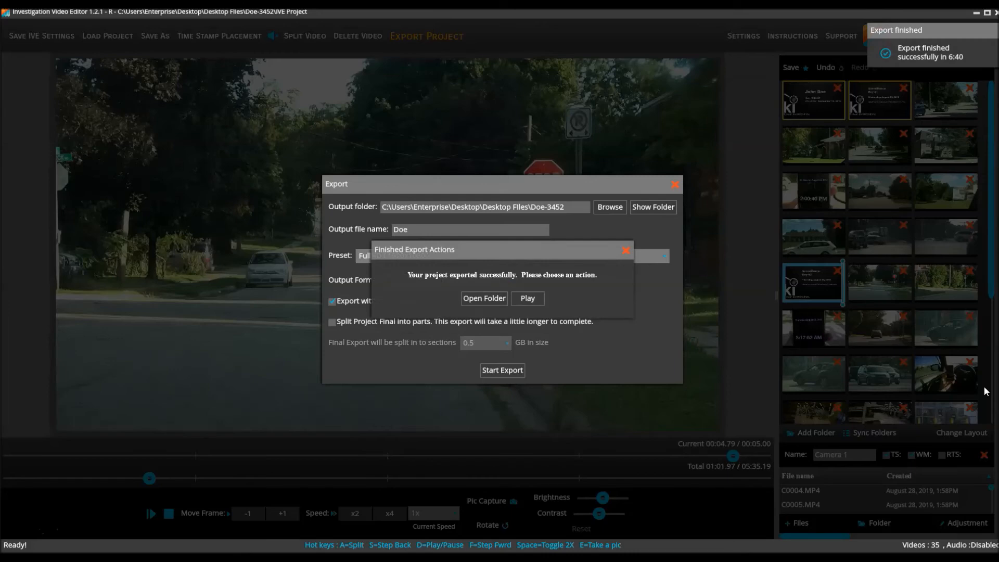
# Play the exported video, skip ahead to the start of the second surveillance day, and close the player.
pyautogui.click(528, 299)
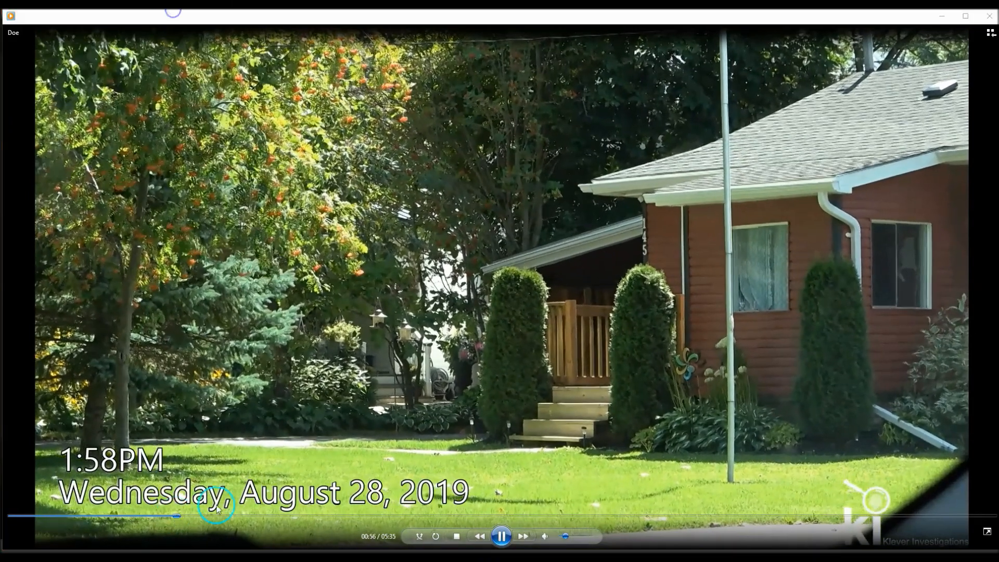
pyautogui.click(174, 515)
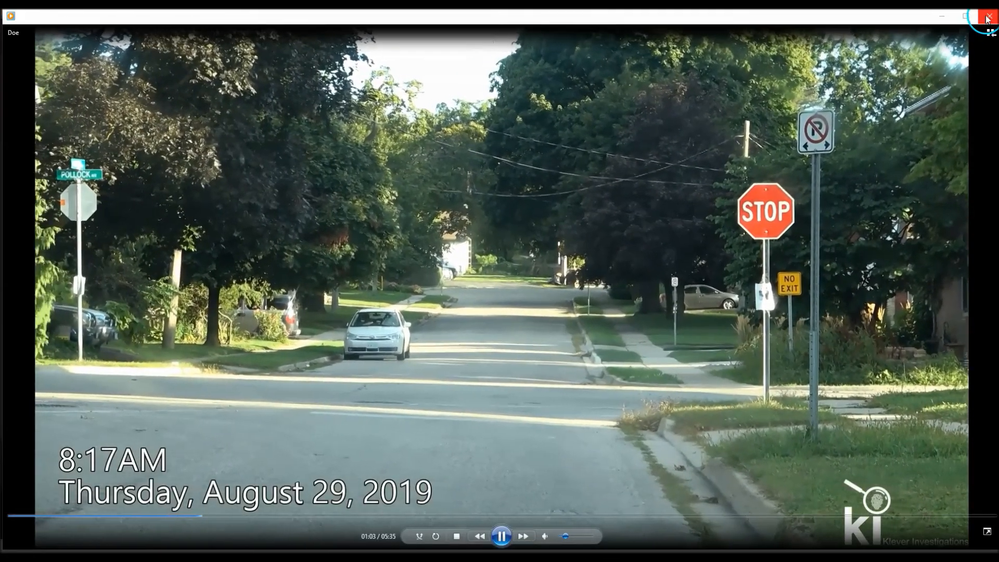
pyautogui.click(987, 17)
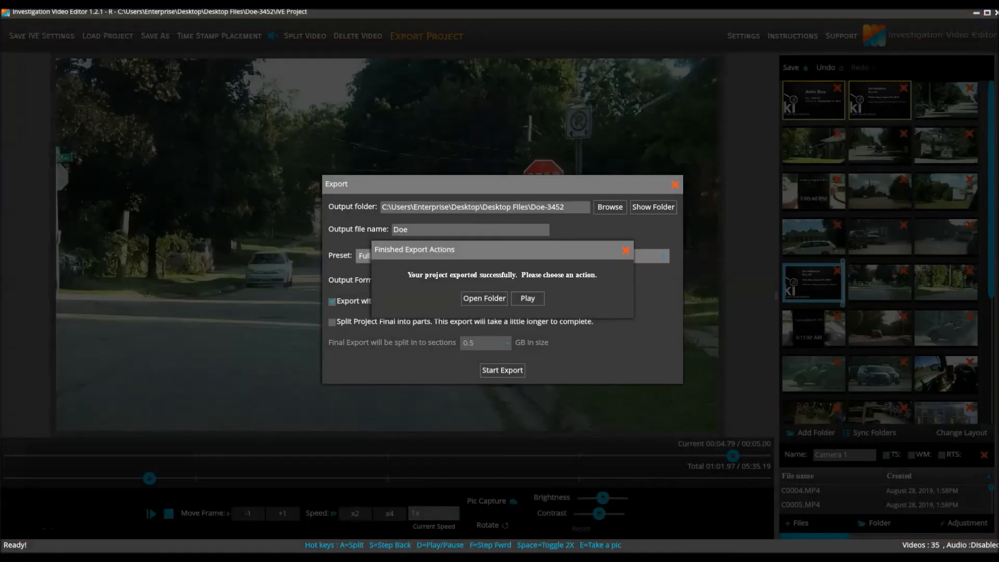